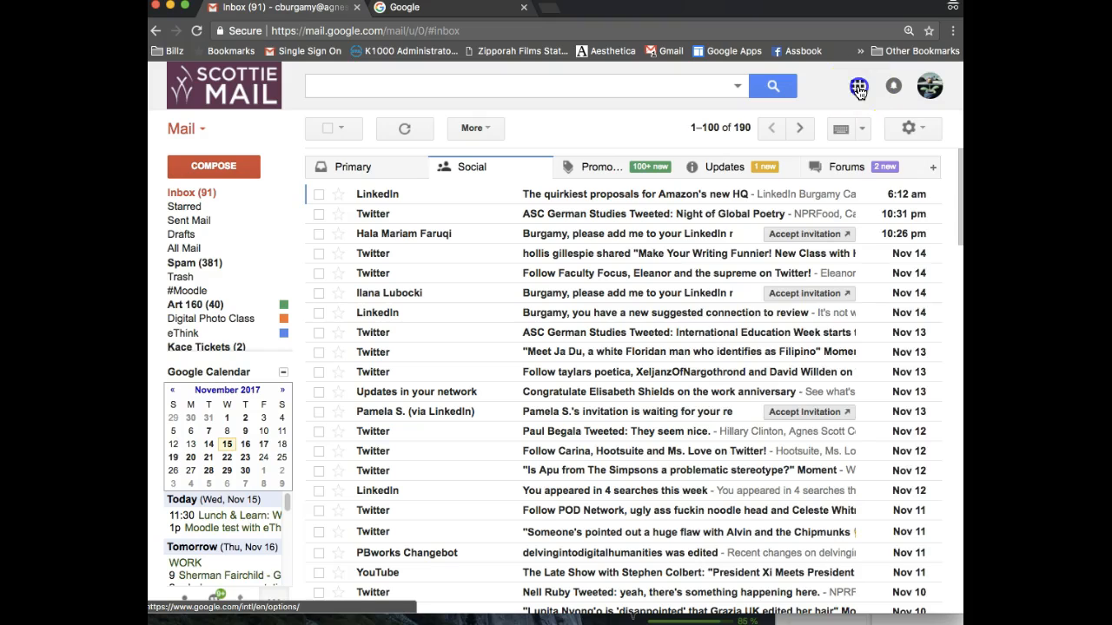
Open the Google apps launcher from the Gmail inbox
left_click(894, 506)
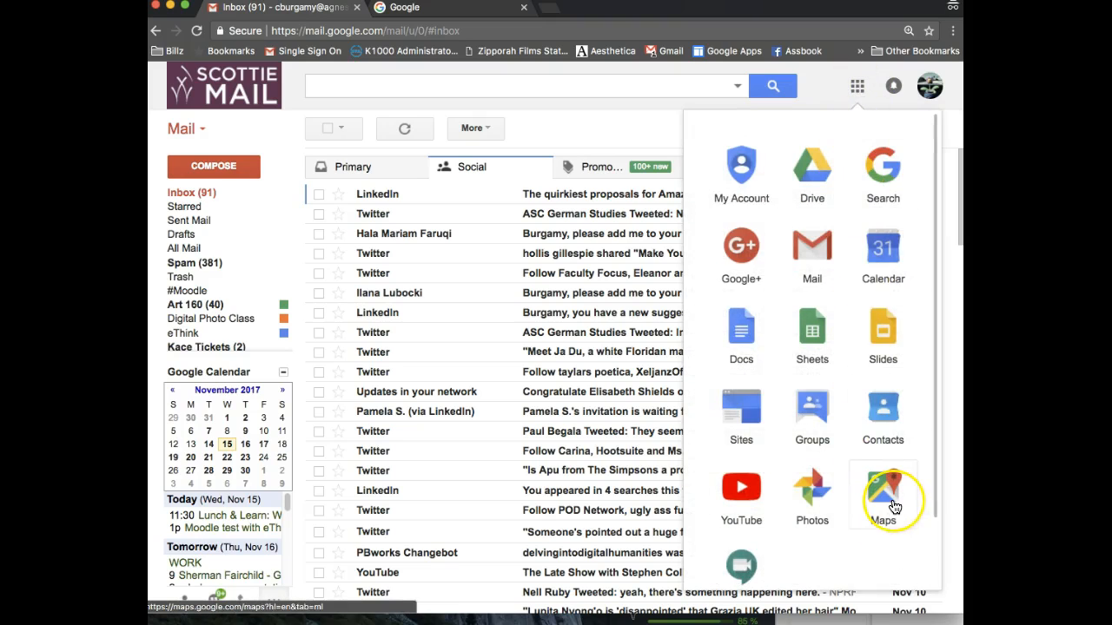
Launch Google Maps and create a new blank custom map from Your places > Maps
left_click(894, 506)
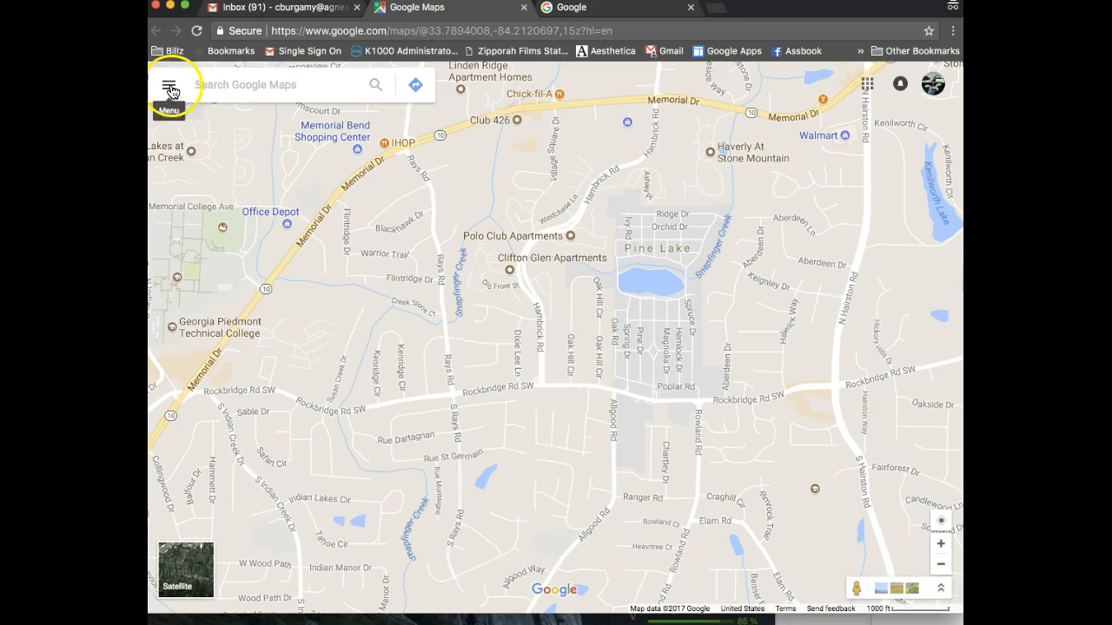
left_click(171, 89)
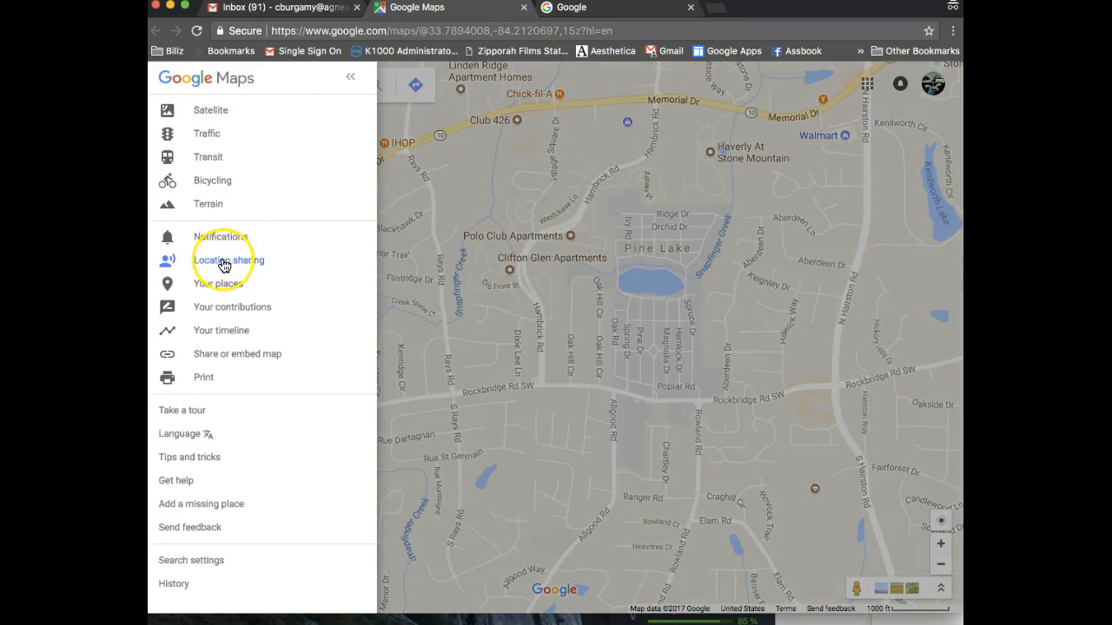
left_click(223, 284)
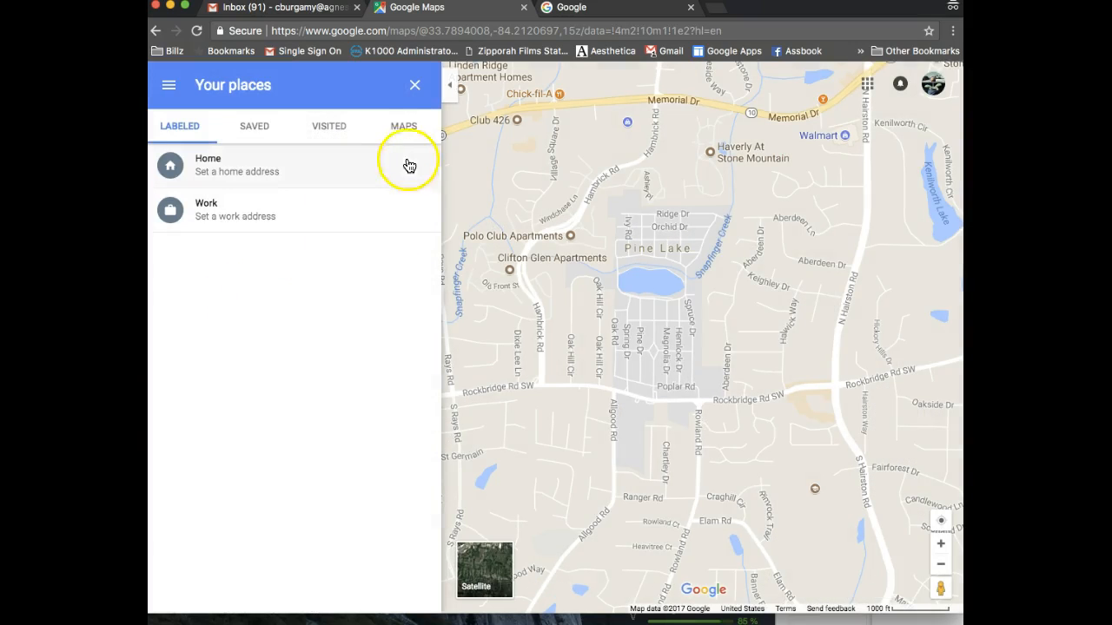
left_click(405, 127)
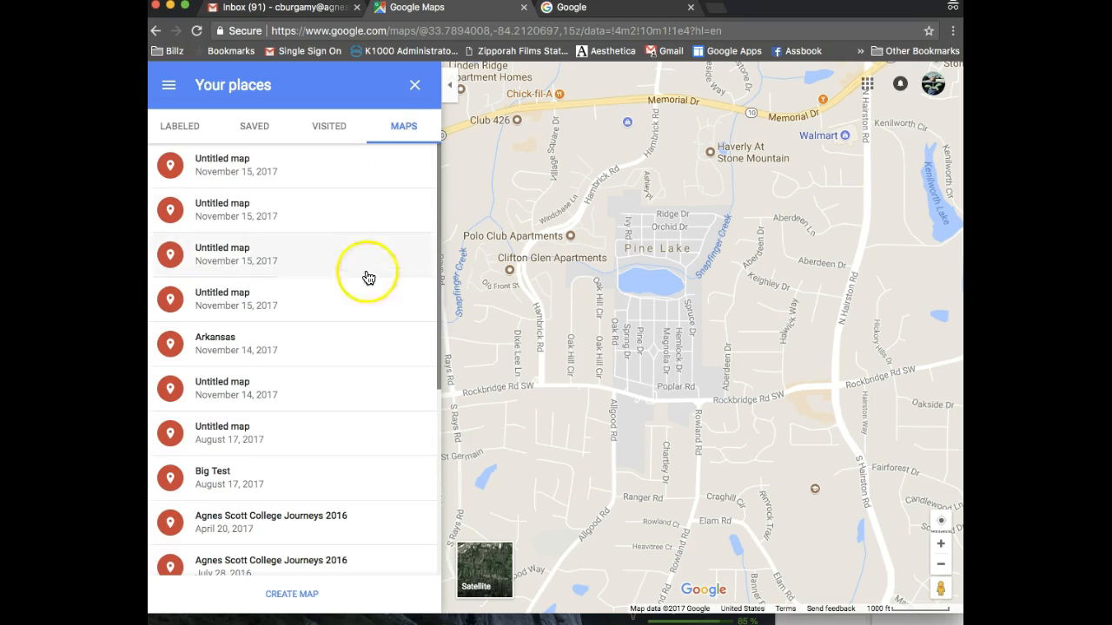
left_click(295, 594)
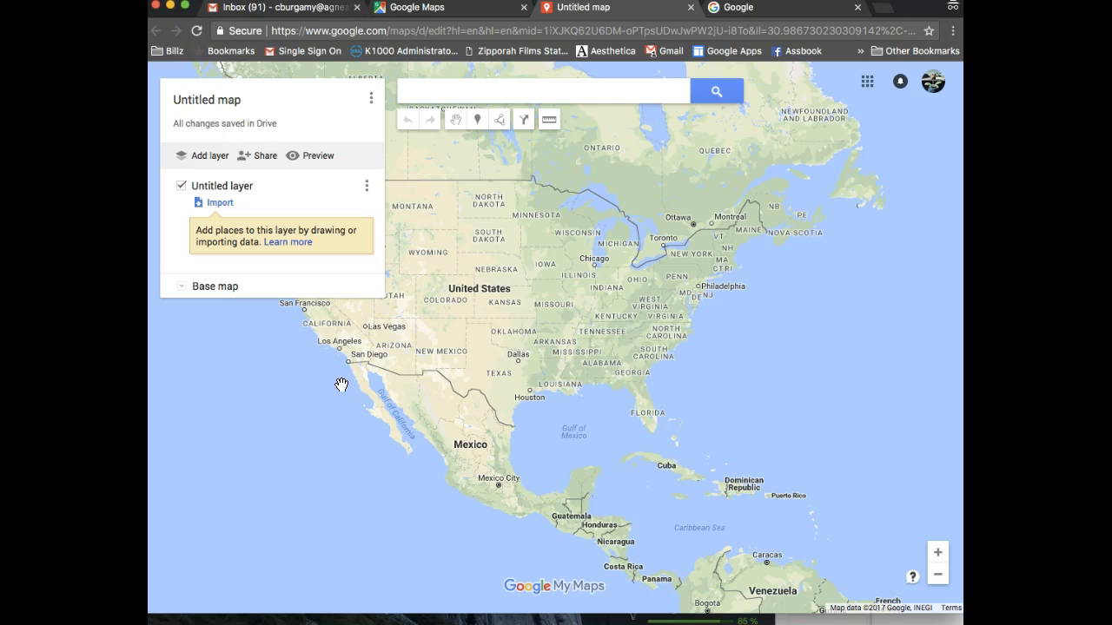
Pan and zoom the blank map so Saskatchewan and Regina are centred
left_click_drag(487, 189, 568, 413)
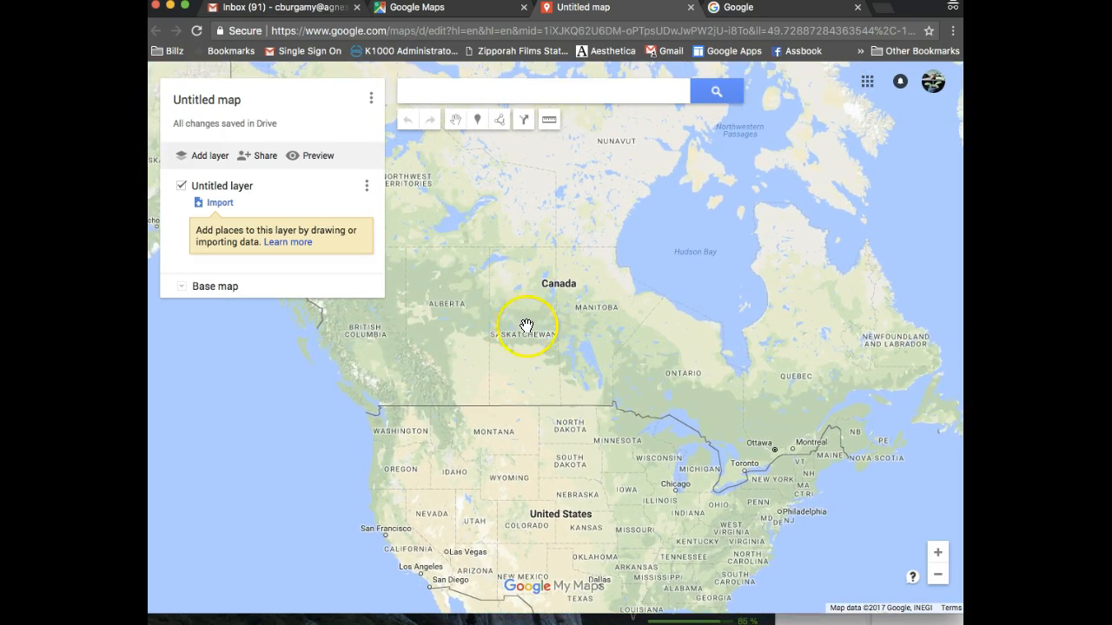
left_click(938, 552)
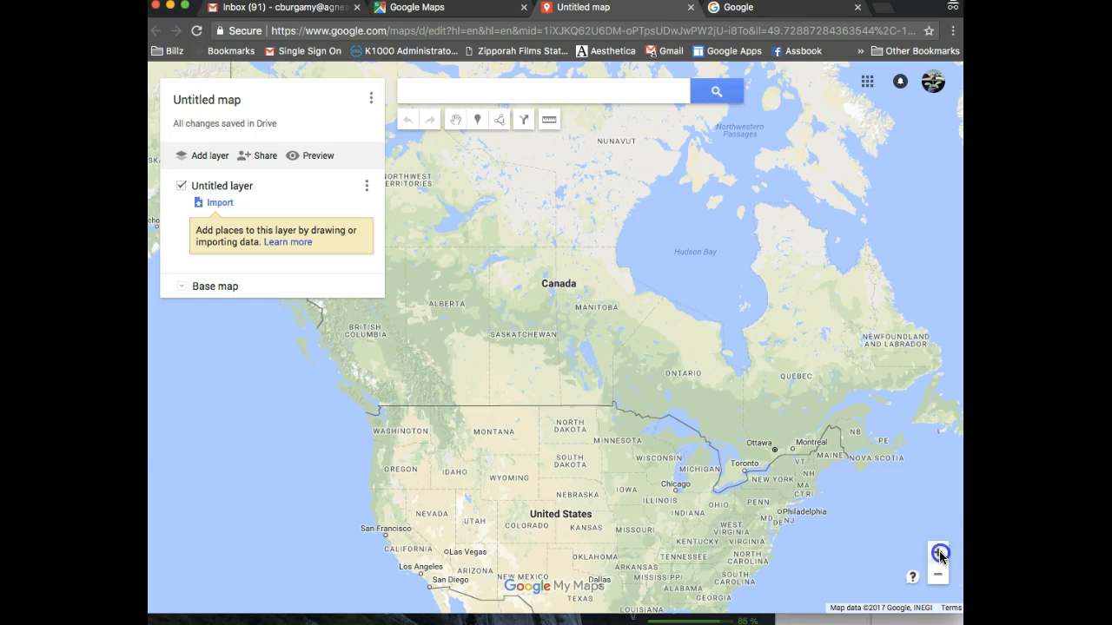
left_click_drag(754, 371, 785, 368)
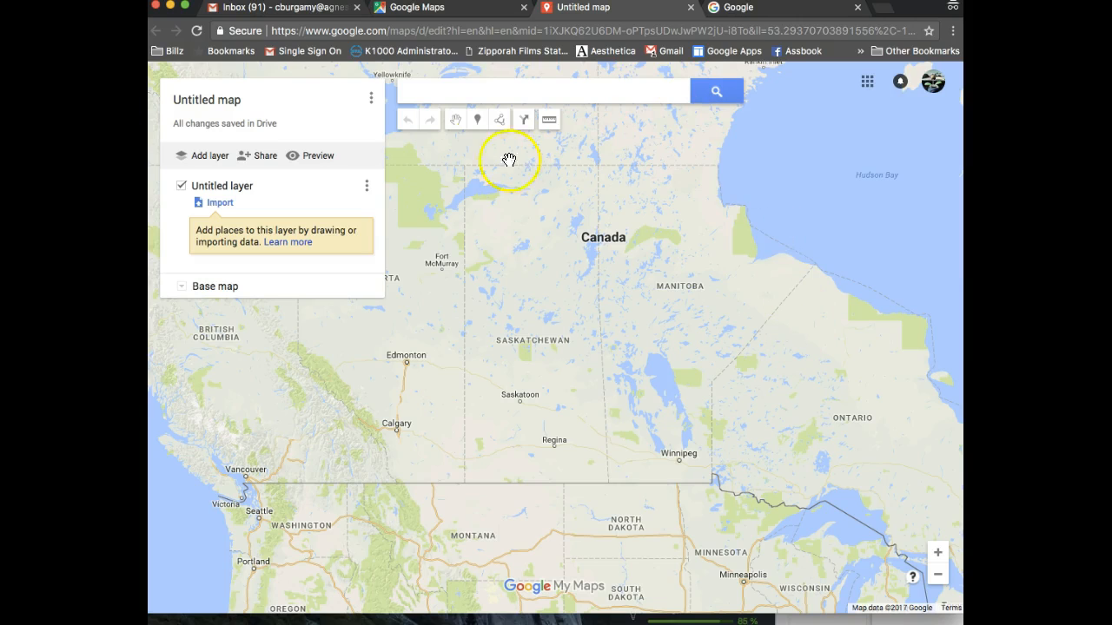
Drop a marker on Regina titled 'Regina' with the description 'capitol of Saskatchewan'
left_click(478, 121)
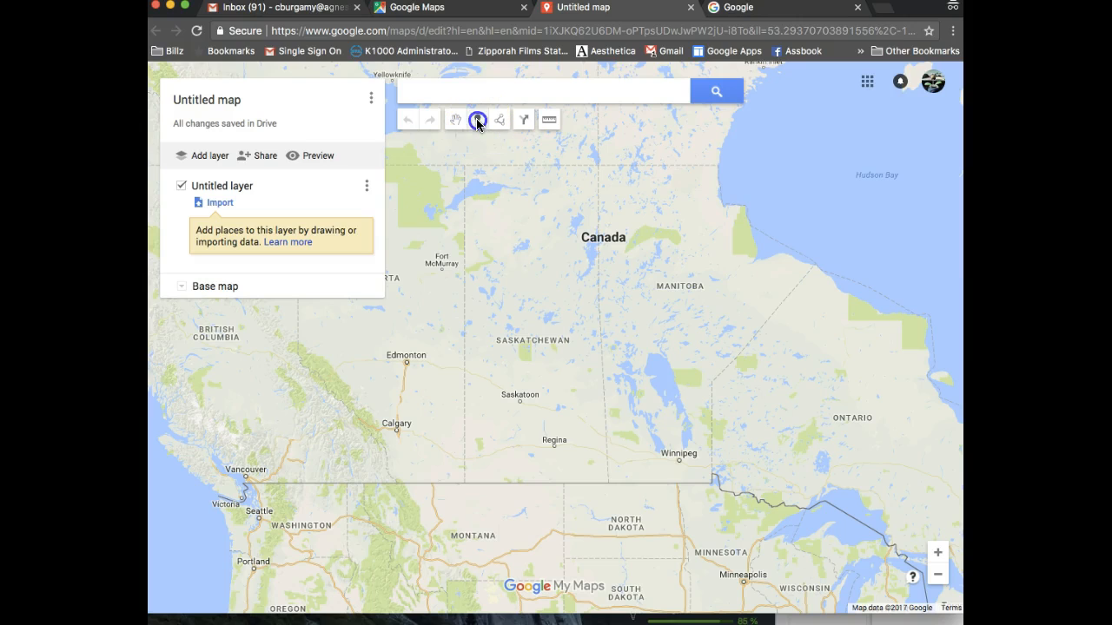
left_click(555, 446)
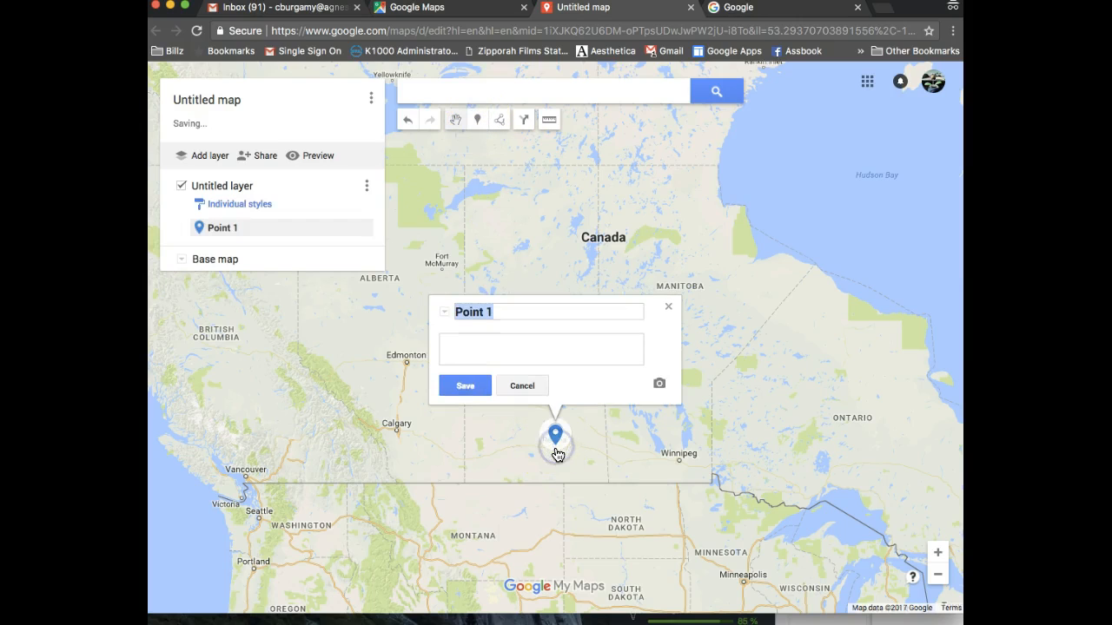
type("Regina")
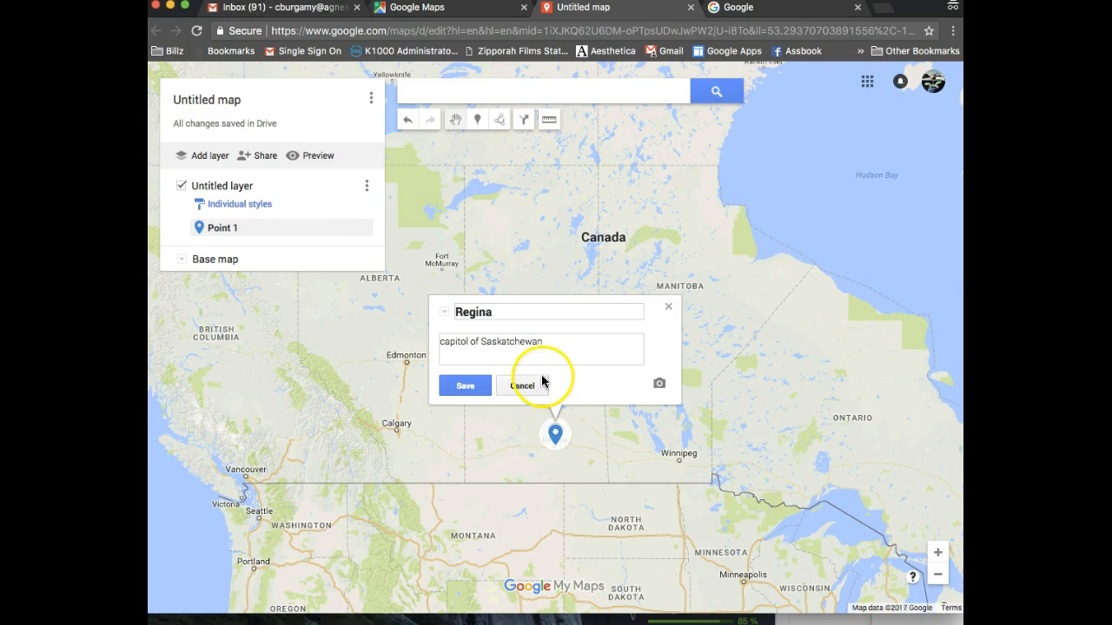
left_click(484, 388)
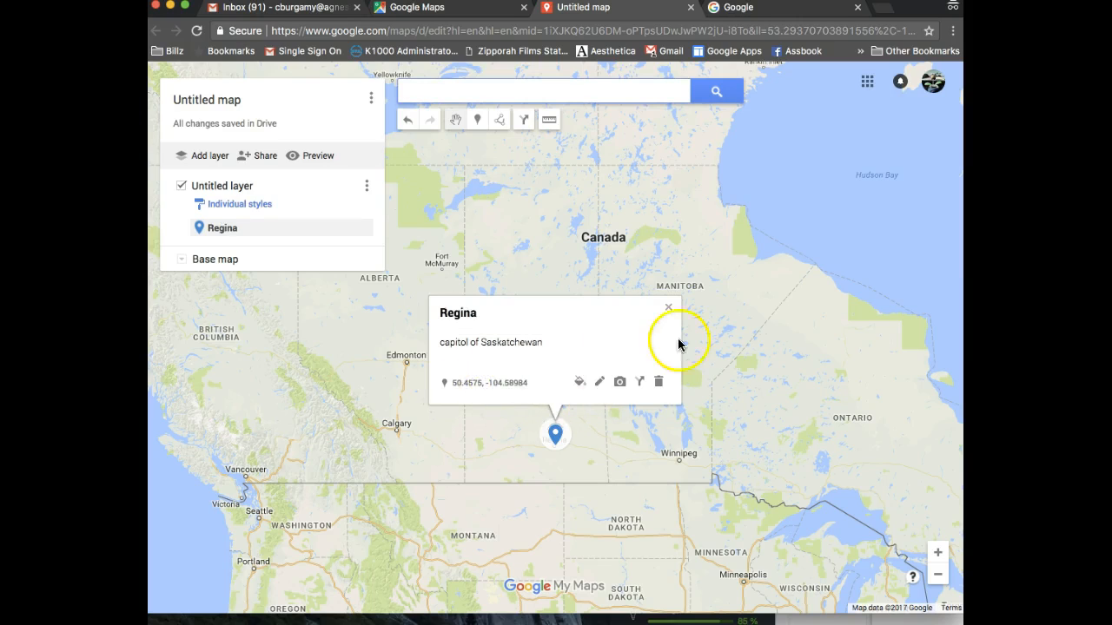
left_click(668, 308)
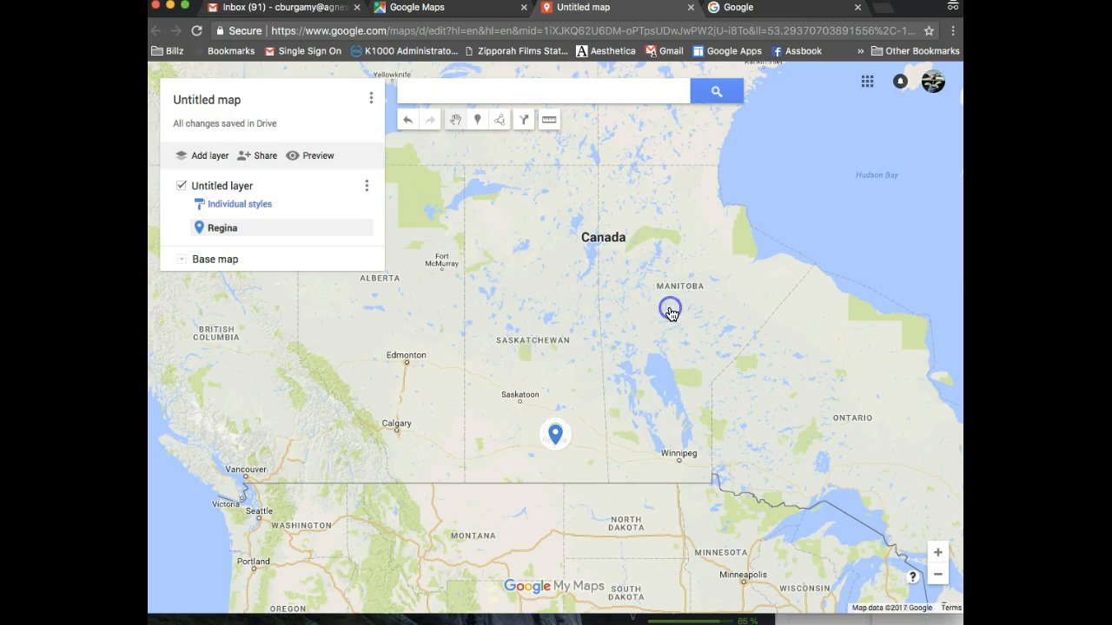
Trace Saskatchewan's western, US and eastern borders, closing the polygon at the northwest corner
left_click(664, 284)
left_click(500, 125)
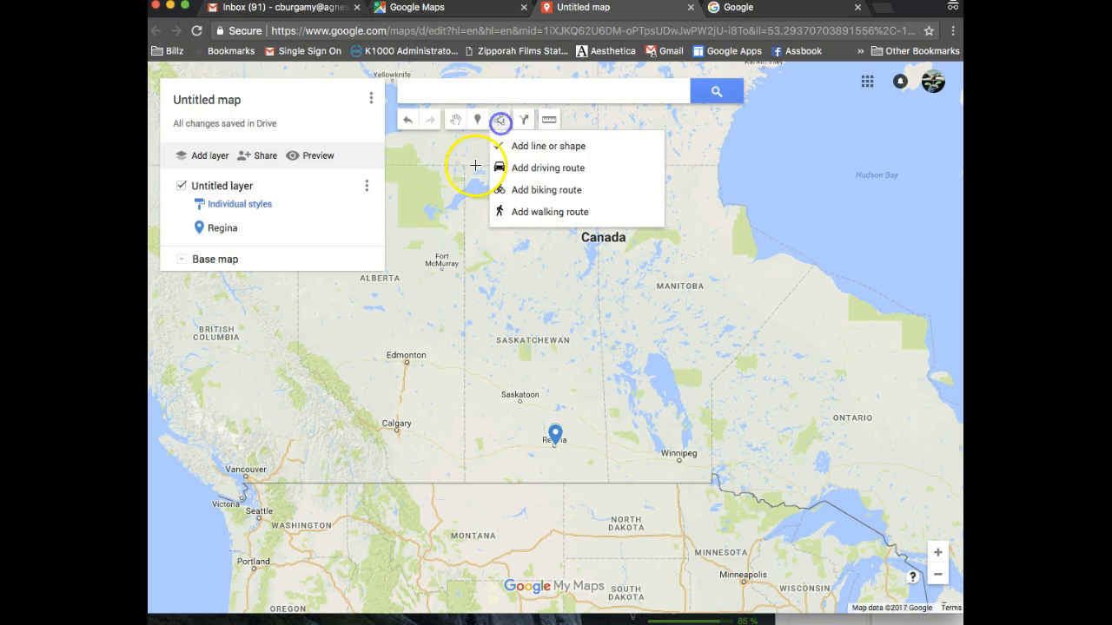
left_click(464, 166)
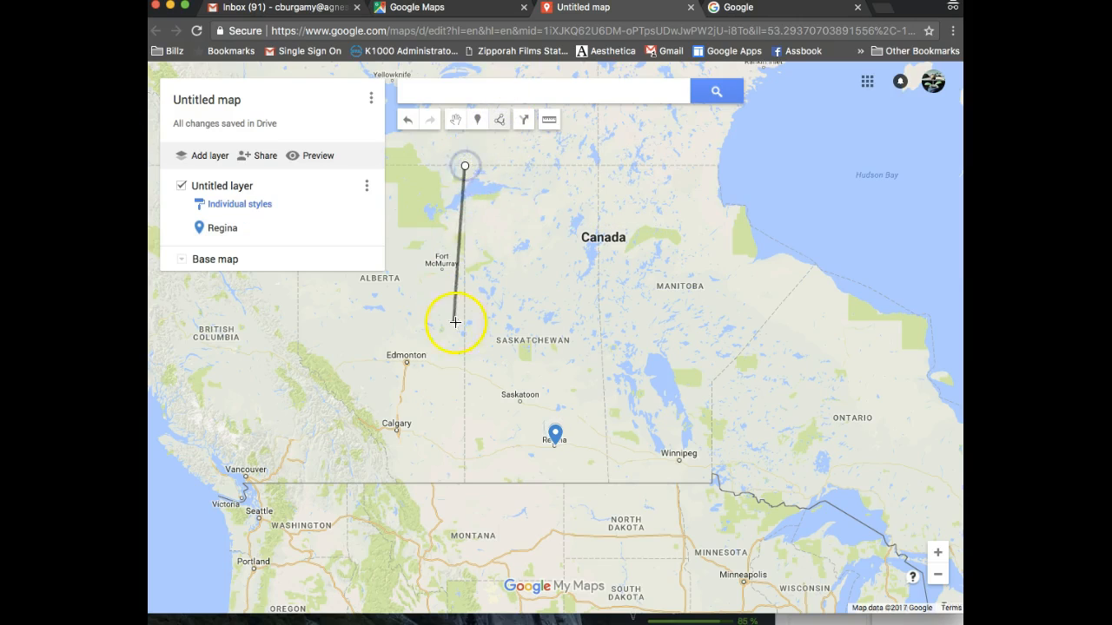
left_click(464, 358)
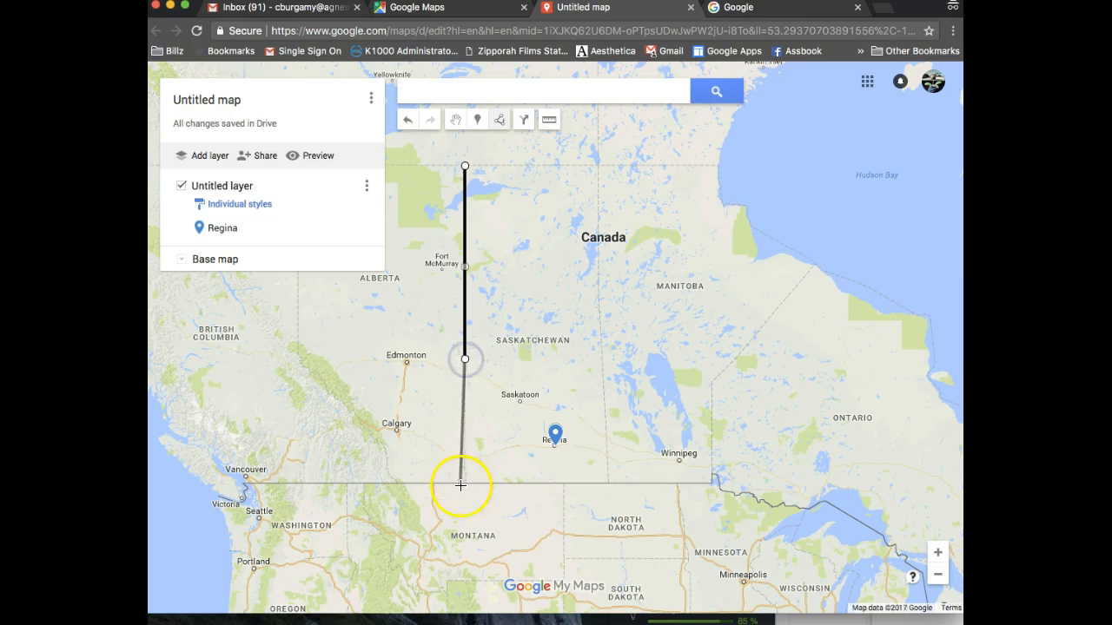
left_click(462, 486)
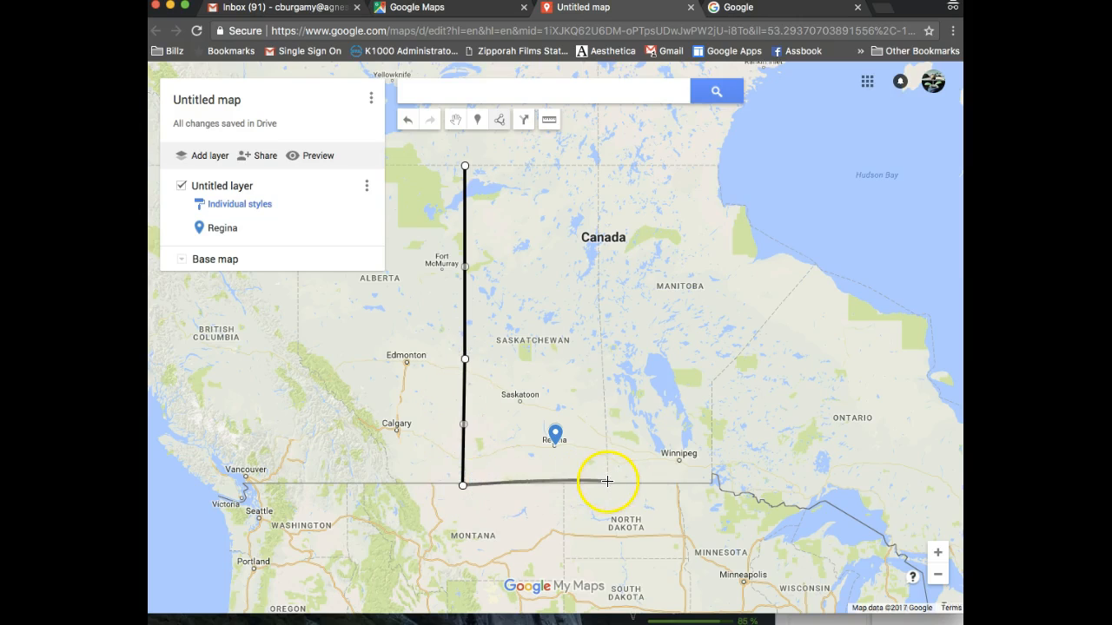
left_click(610, 482)
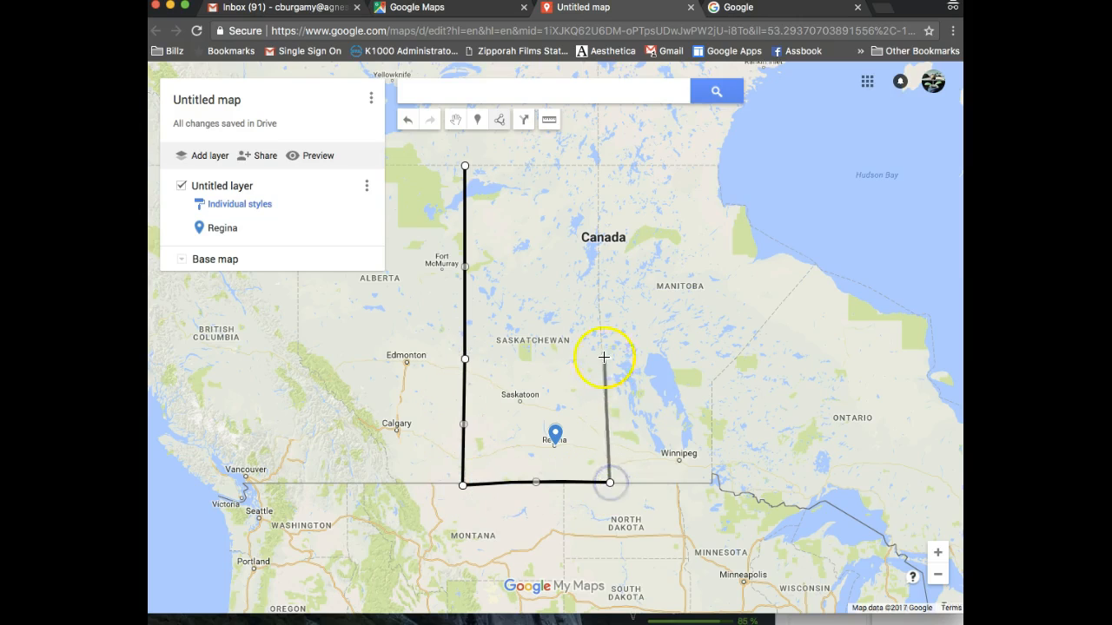
left_click(602, 345)
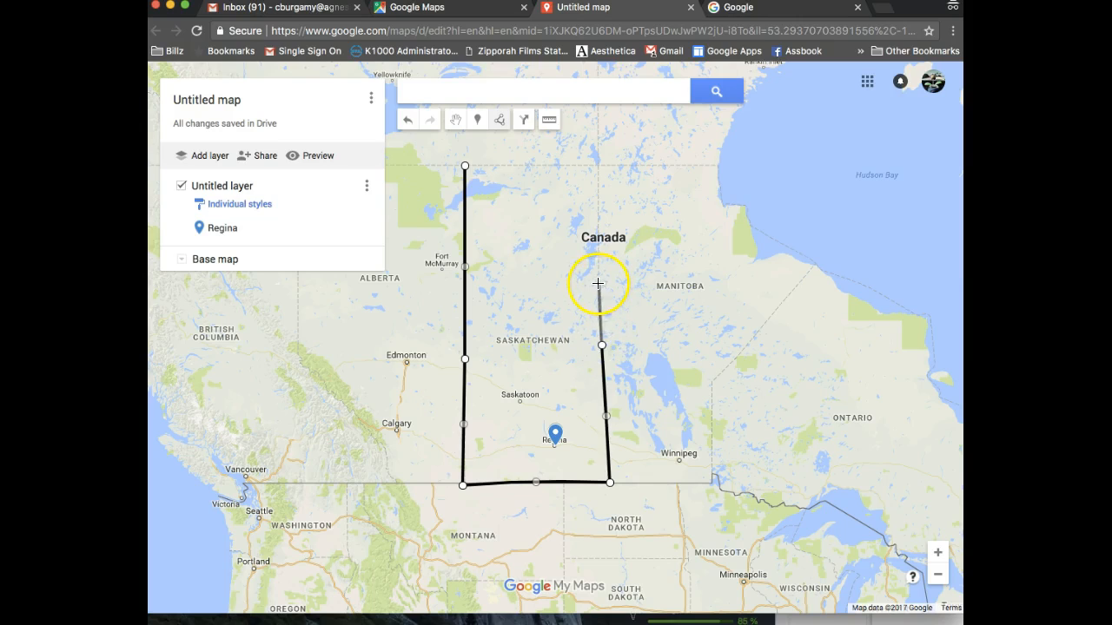
left_click(598, 284)
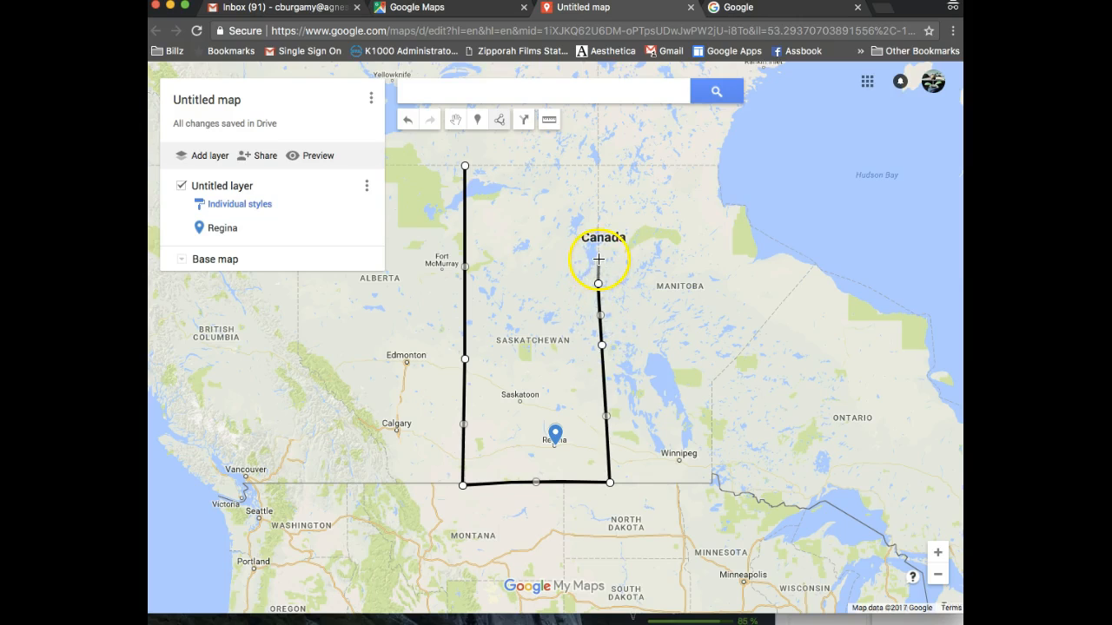
left_click(599, 259)
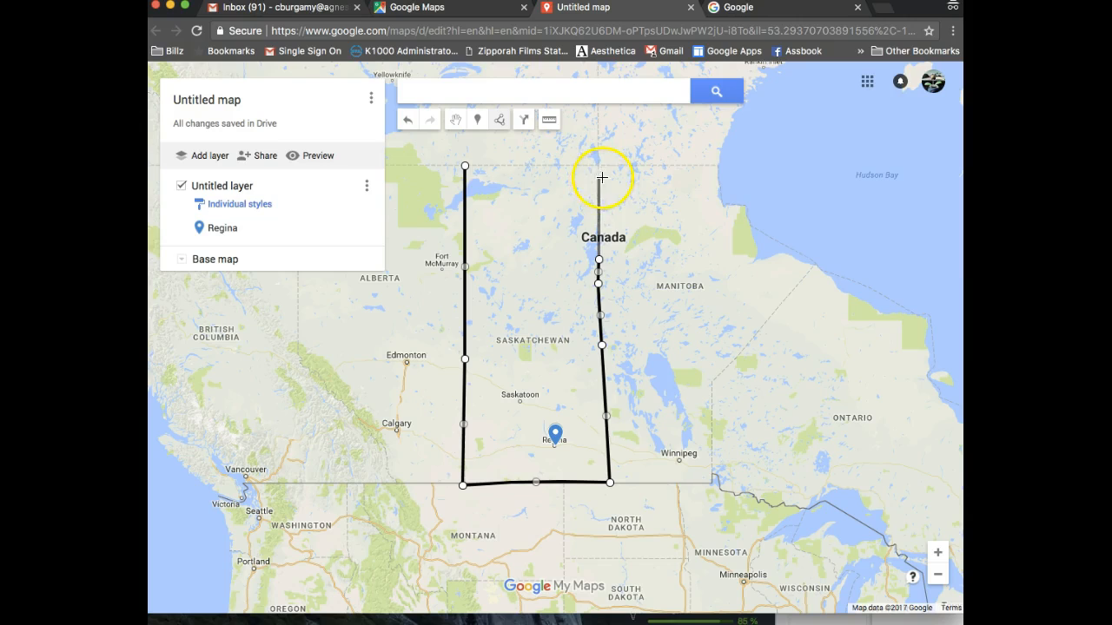
left_click(598, 176)
left_click(600, 164)
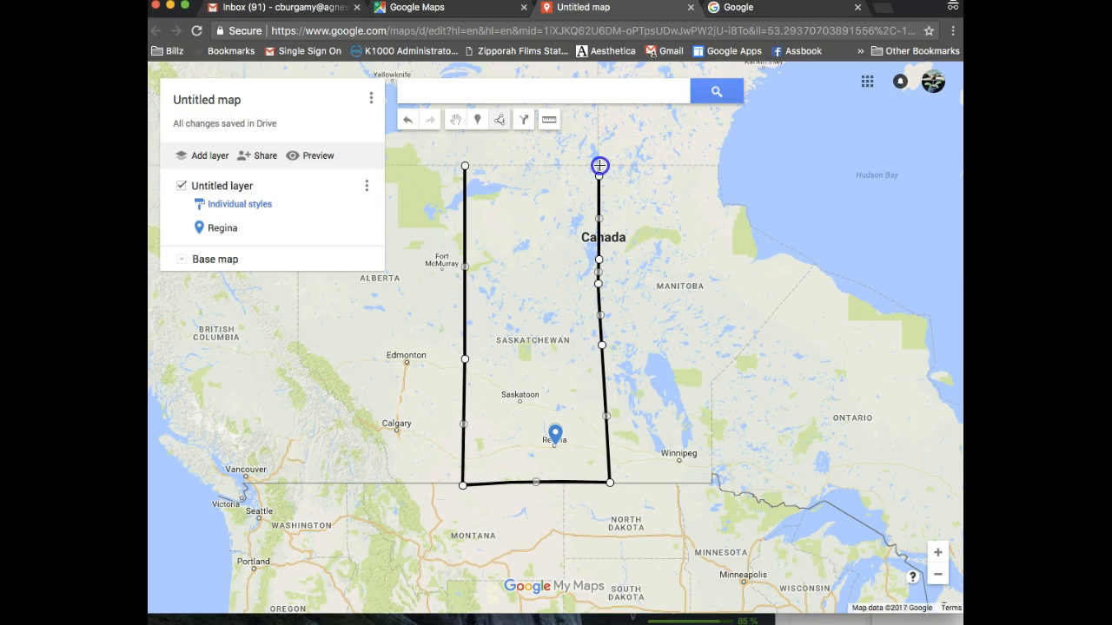
left_click(464, 166)
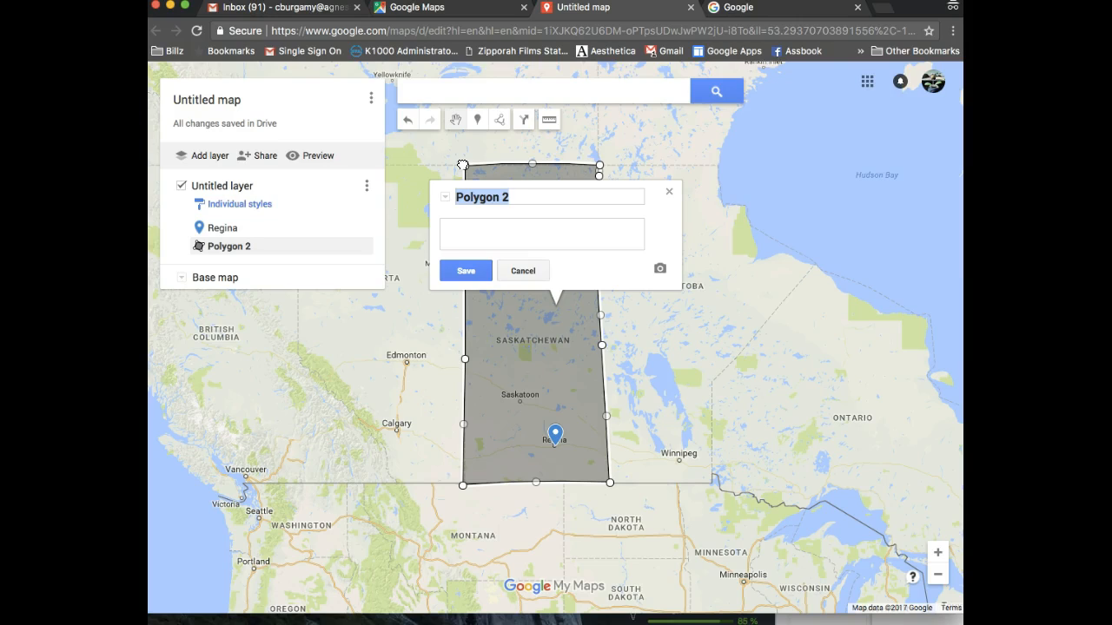
Name the polygon 'Saskatchewan' and style it green, more transparent, with a thicker border
type("Saskatchewan")
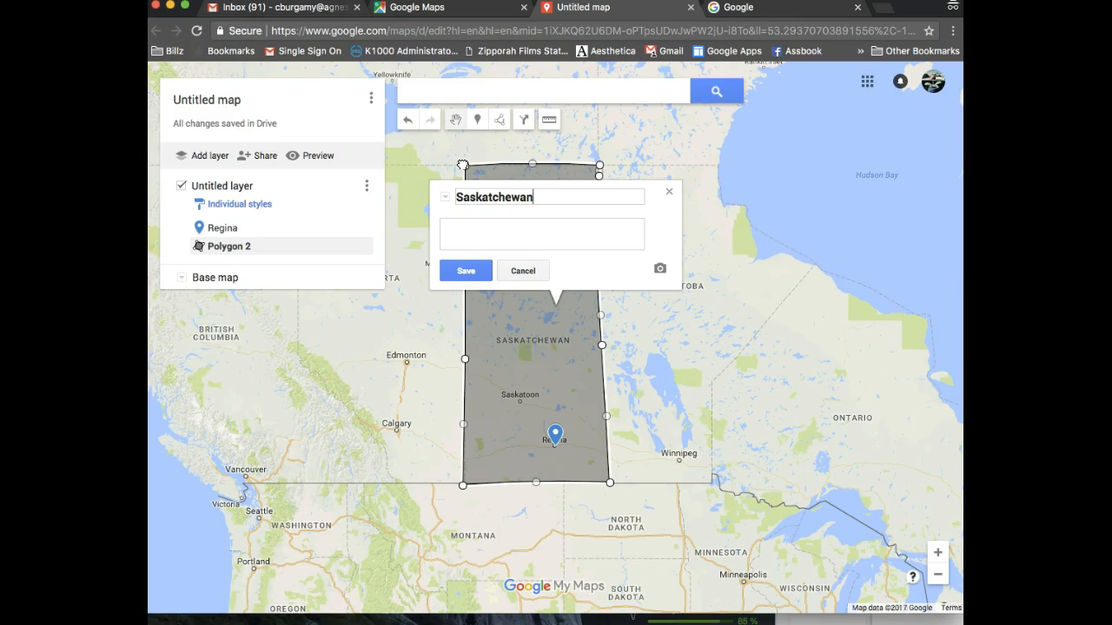
left_click(466, 271)
left_click(599, 267)
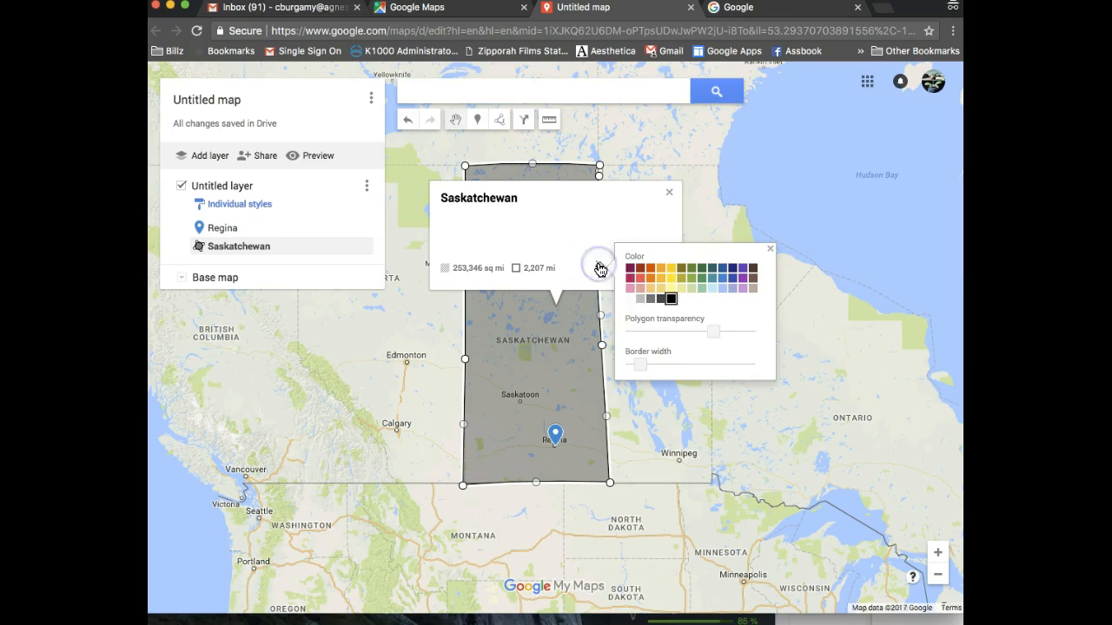
left_click(703, 280)
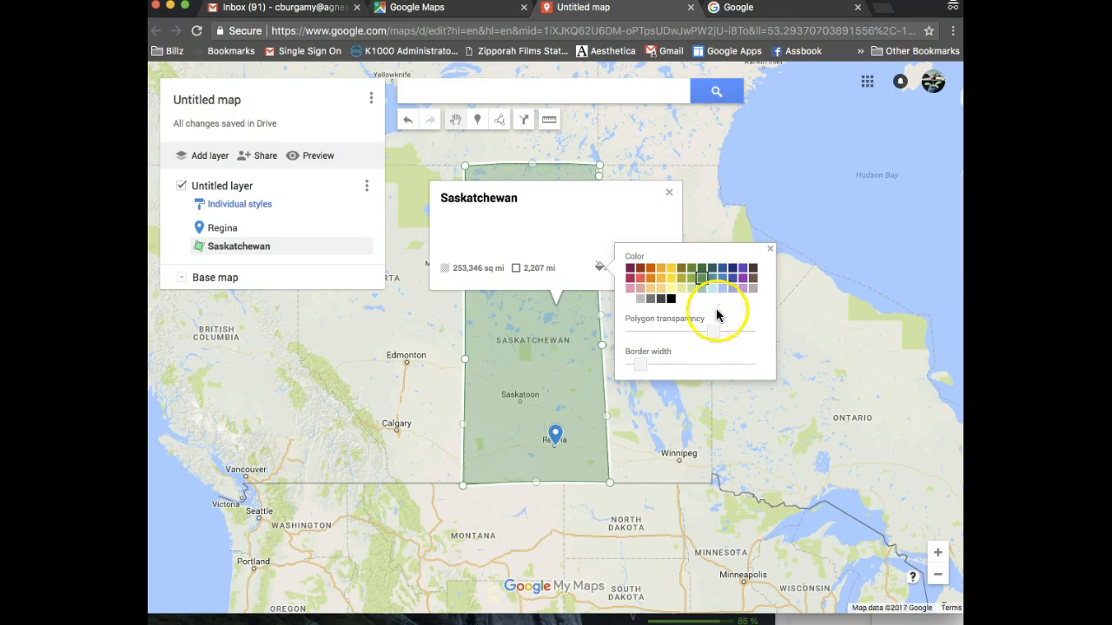
mouse_move(712, 332)
left_mouse_down()
mouse_move(732, 333)
mouse_move(675, 334)
mouse_move(706, 335)
left_mouse_up()
left_click_drag(640, 364, 663, 366)
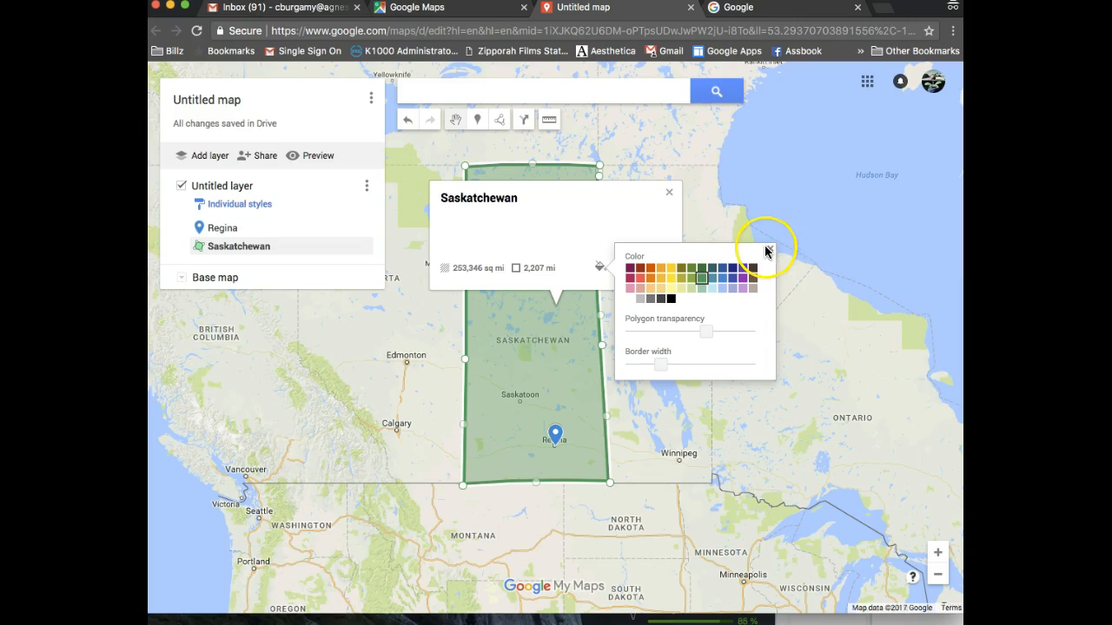
left_click(769, 251)
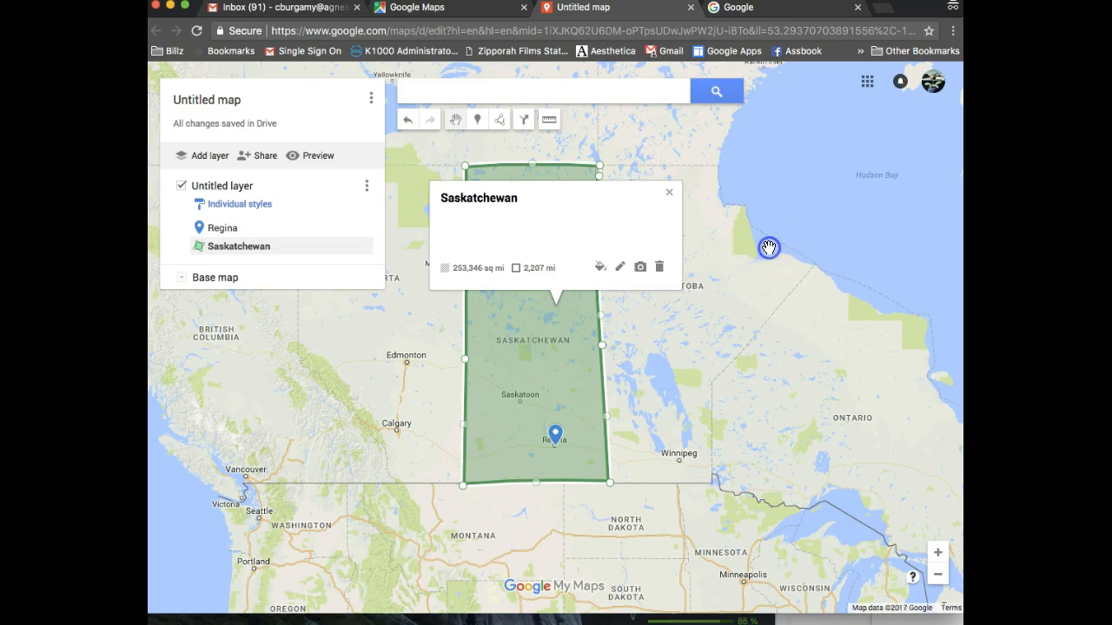
left_click(673, 192)
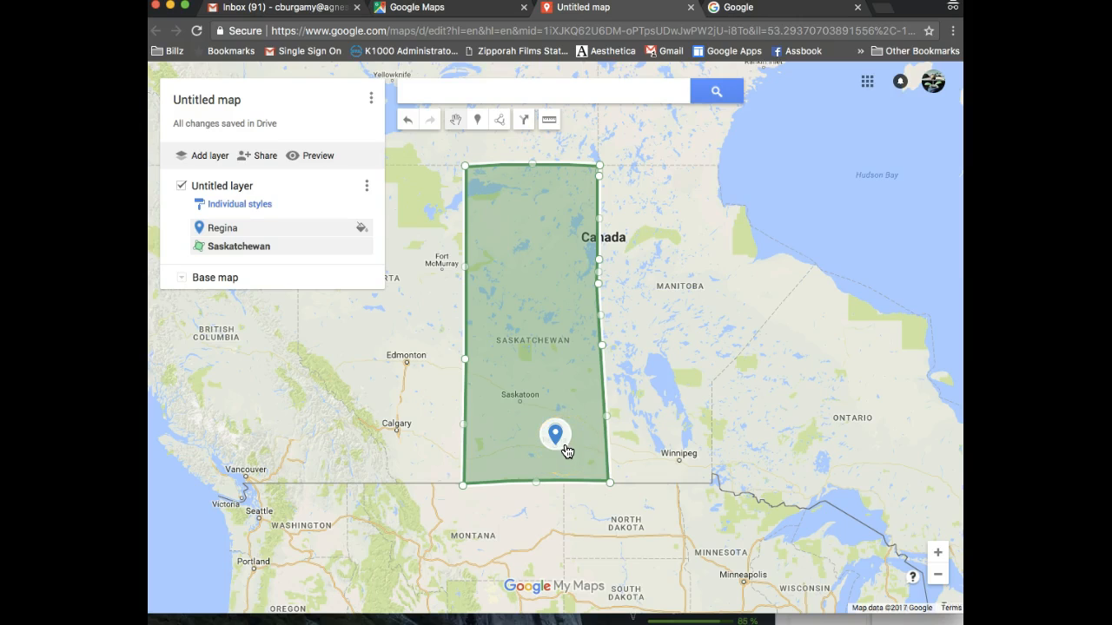
Search Google Images for 'regina saskatchewan'
left_click(752, 8)
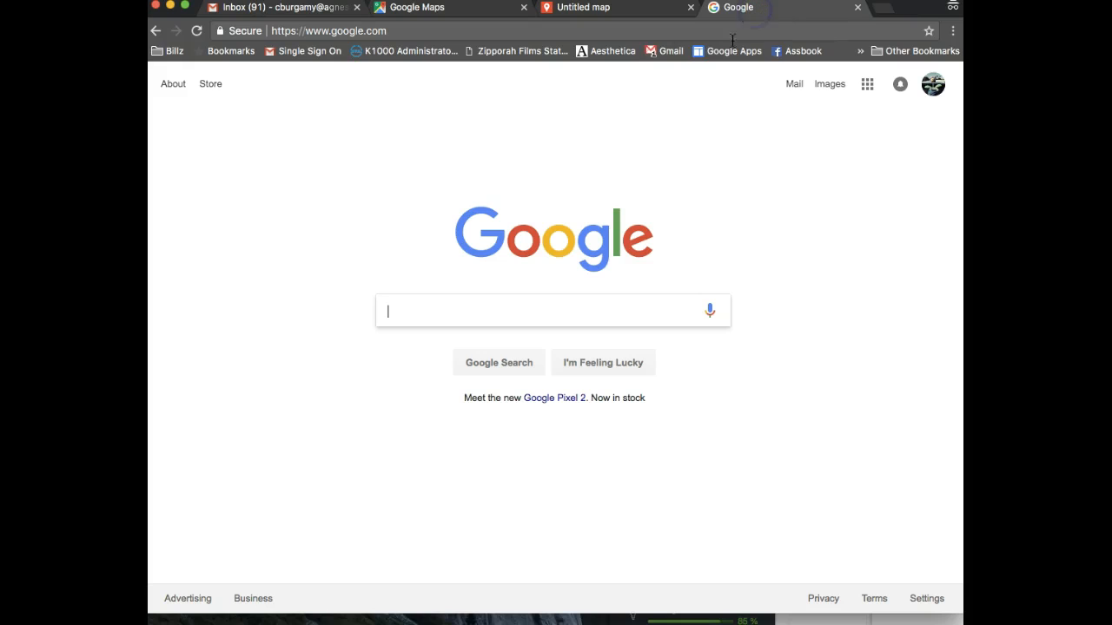
left_click(830, 86)
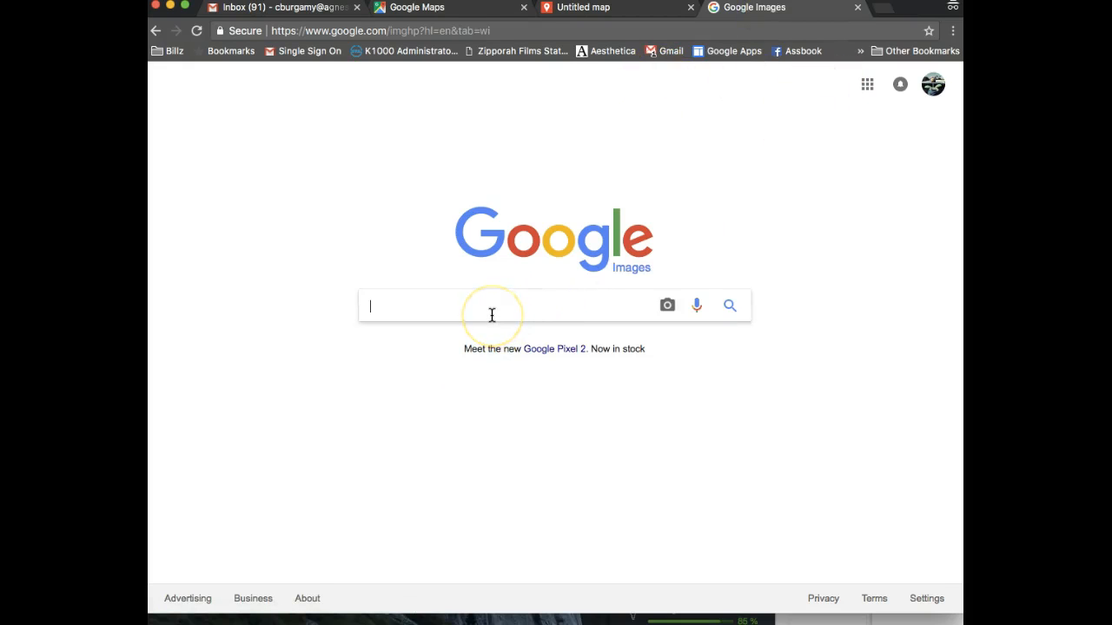
type("Regina, Sas")
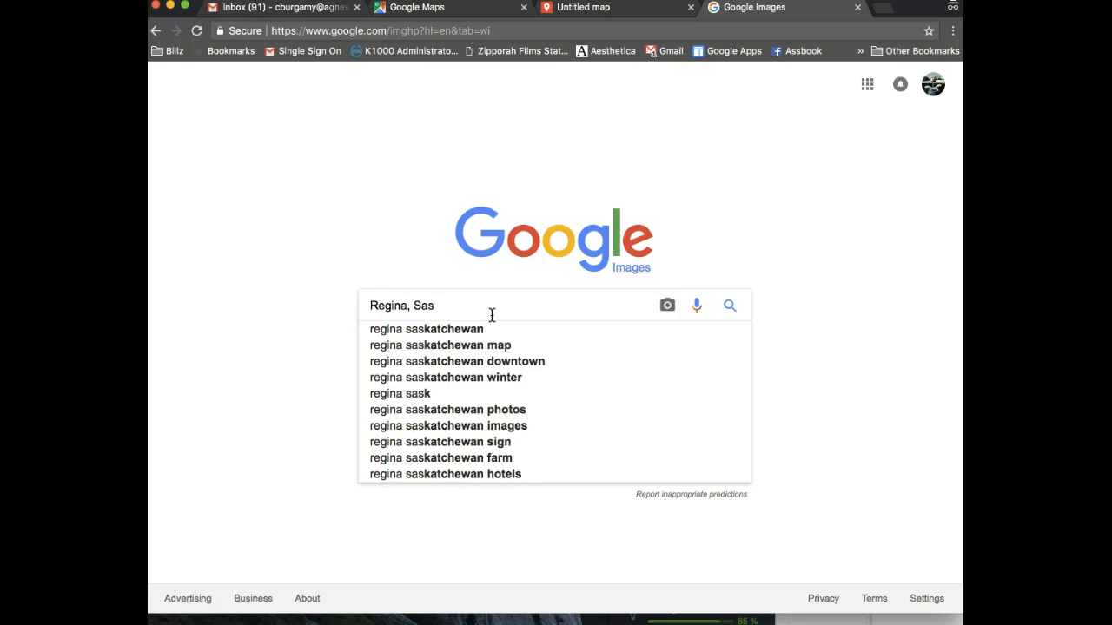
left_click(462, 333)
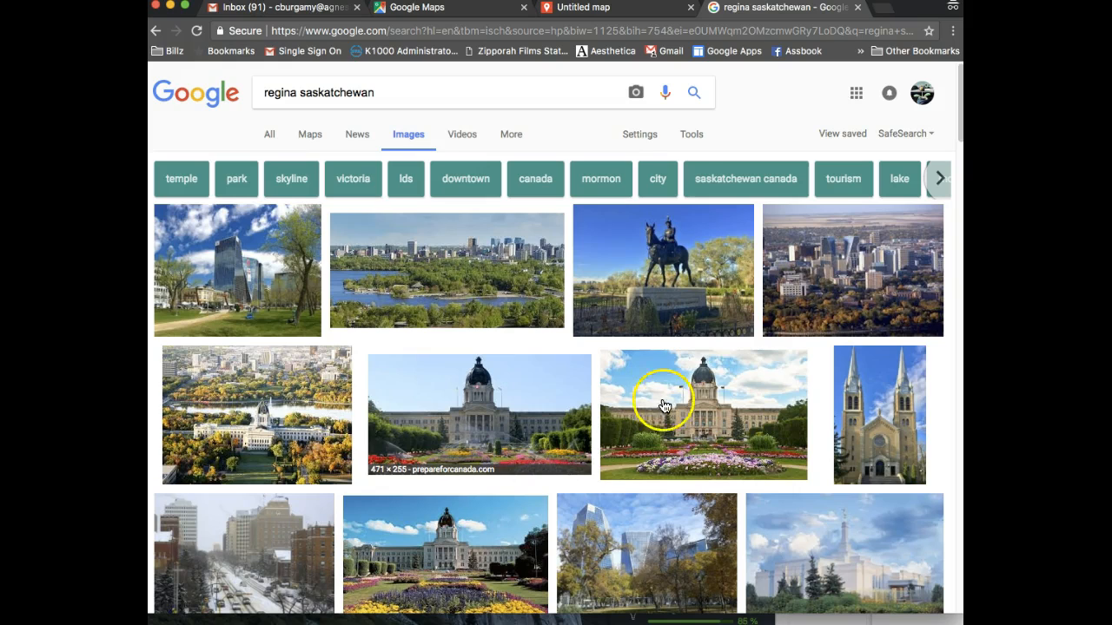
Filter the image results by usage rights to those labeled for reuse
left_click(702, 137)
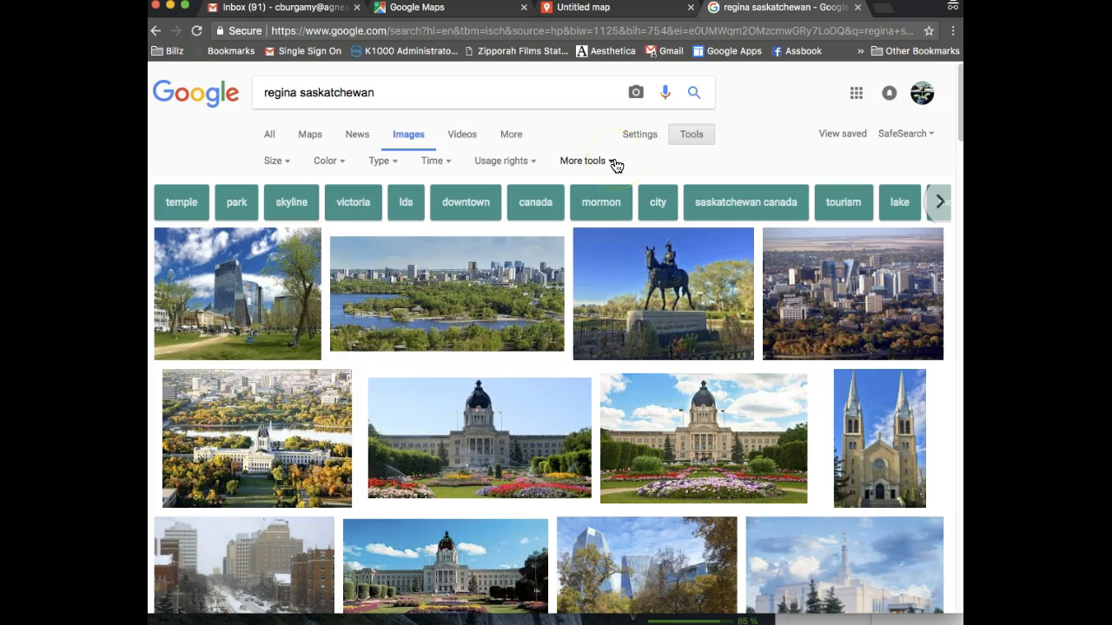
left_click(526, 164)
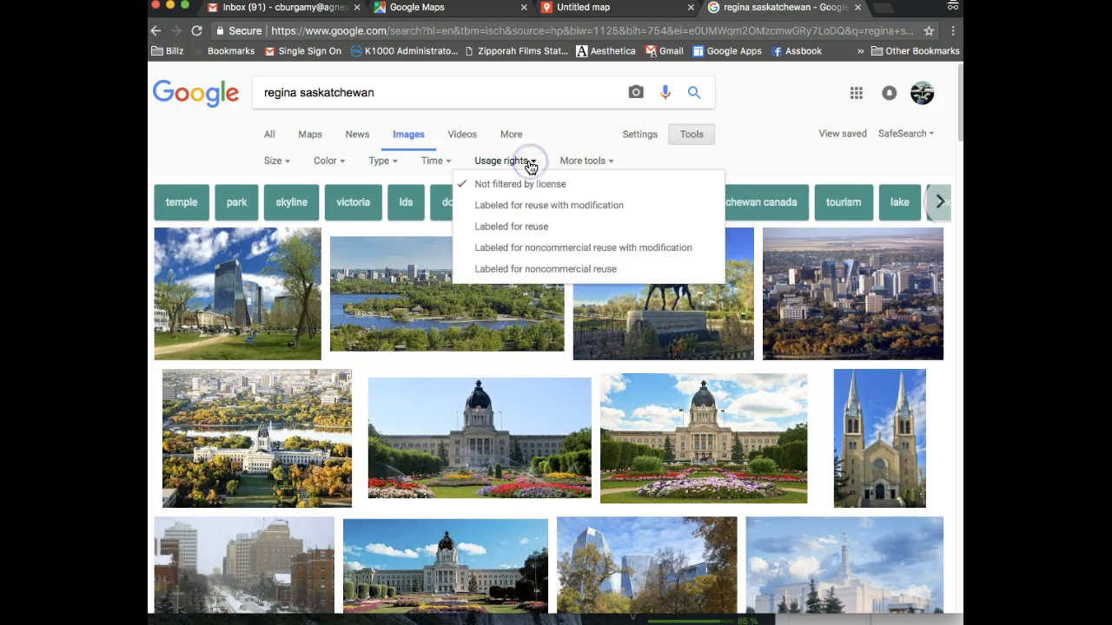
left_click(525, 229)
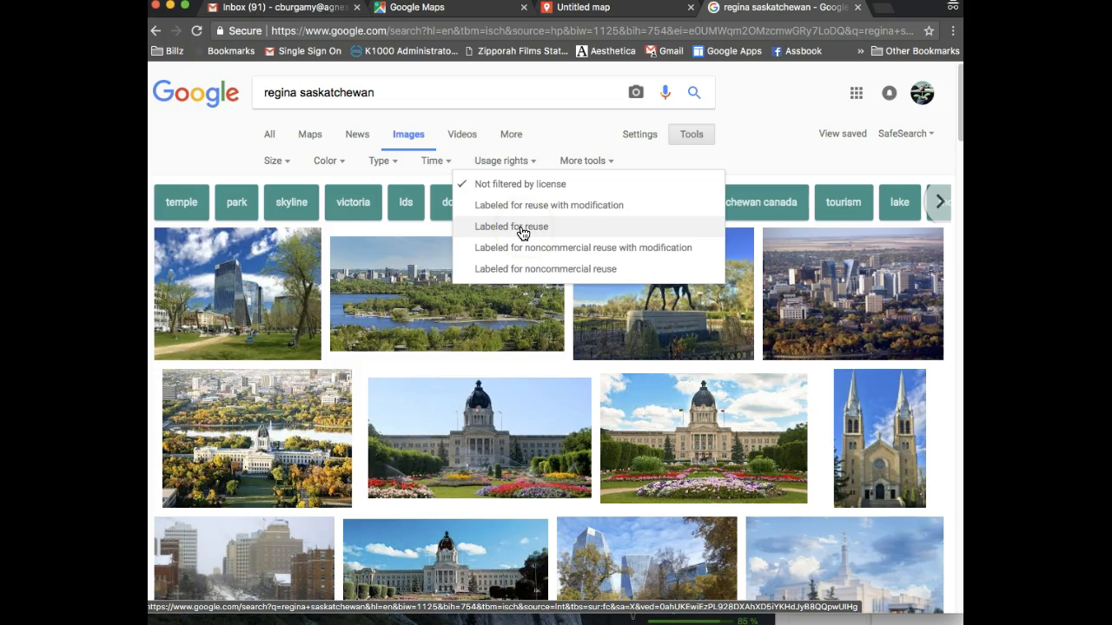
left_click(529, 252)
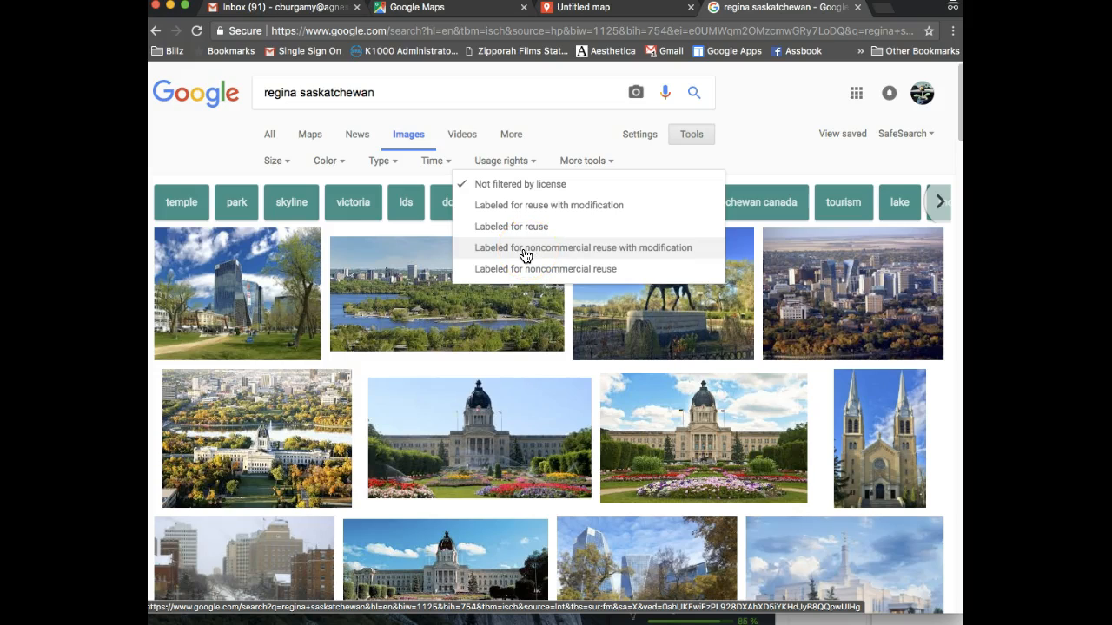
left_click(522, 227)
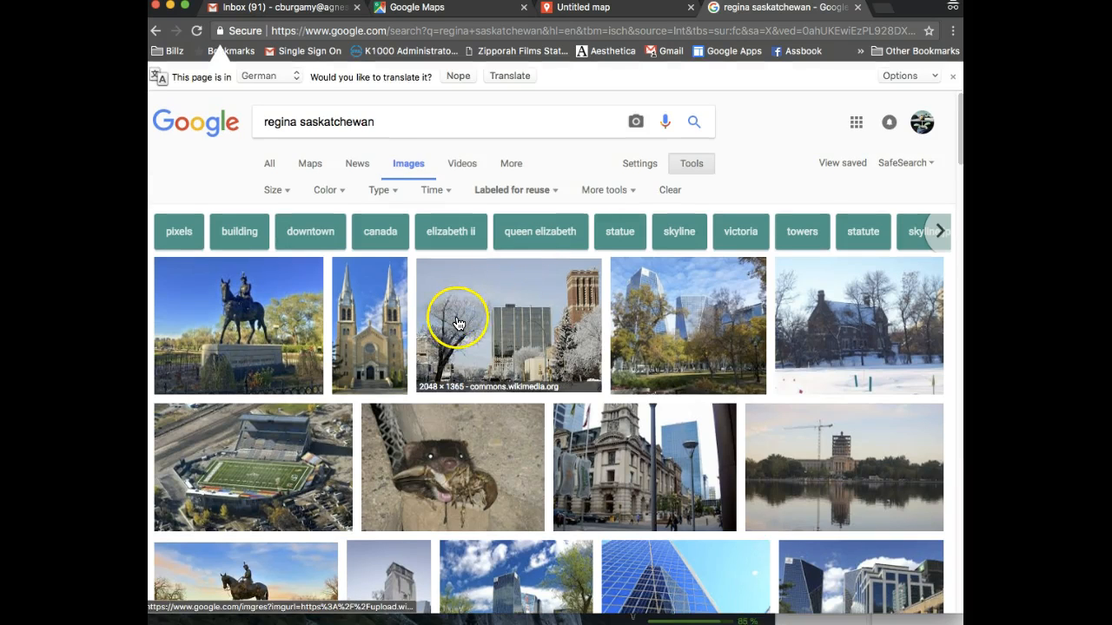
scroll(492, 344, "down", 2)
scroll(492, 347, "down", 5)
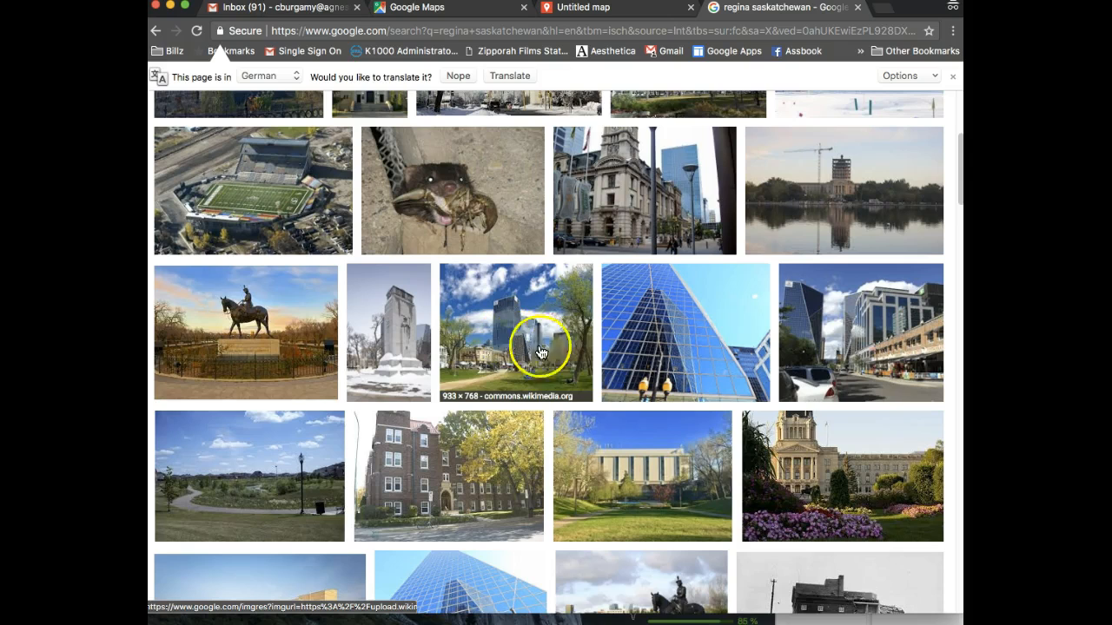
Save the Regina towers photo to the Desktop as 933px-Regina_Saskatchewan_(towers)
left_click(529, 349)
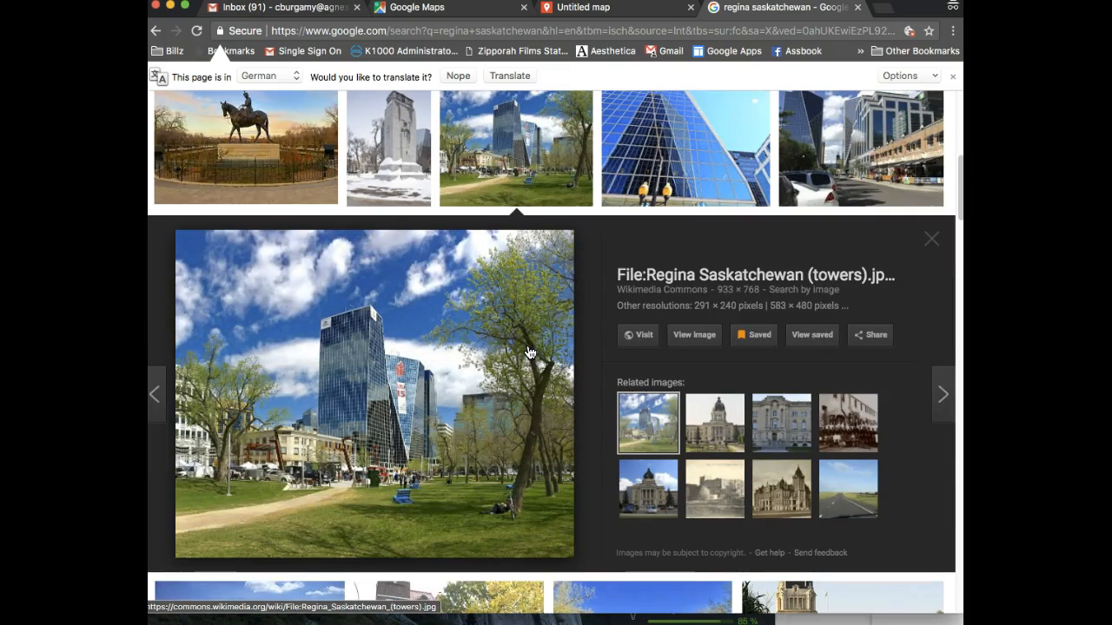
left_click(540, 354)
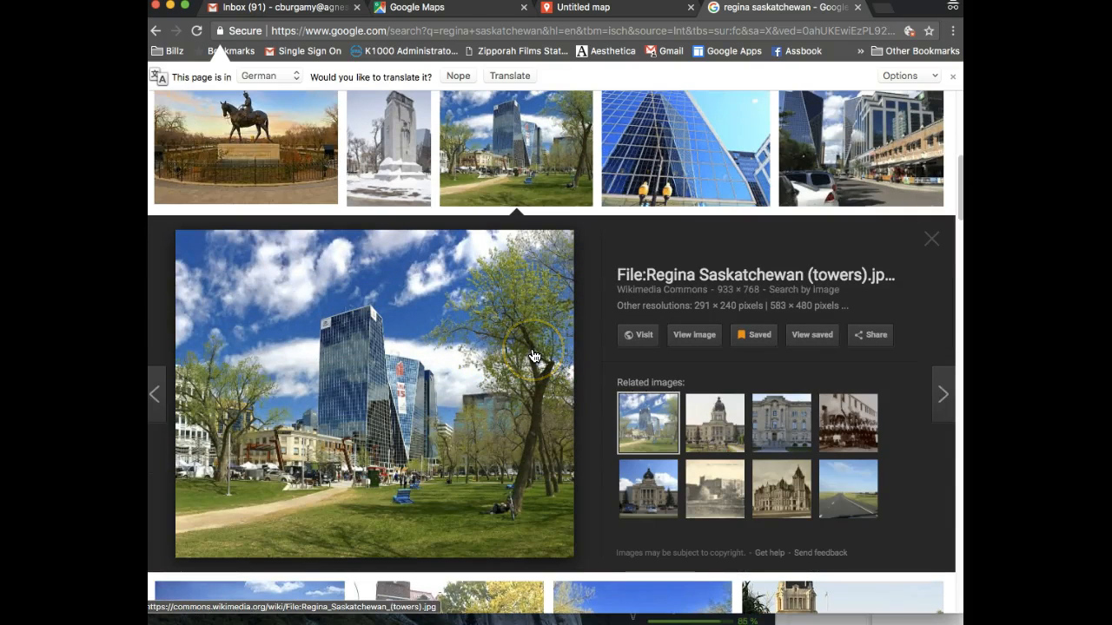
left_click(391, 366)
right_click(391, 365)
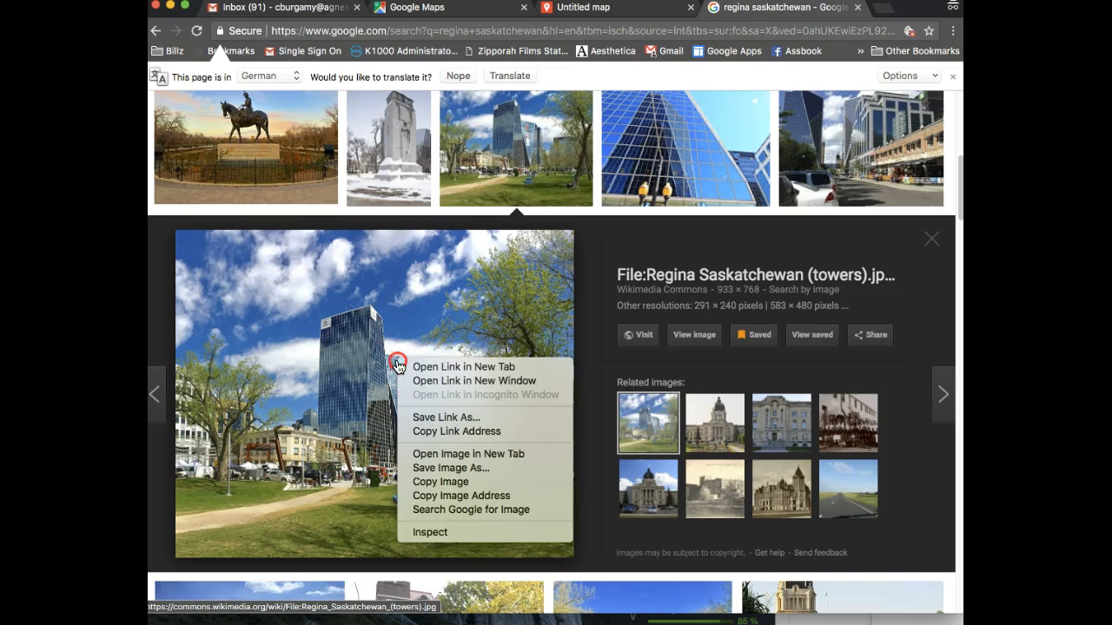
left_click(473, 476)
left_click(441, 409)
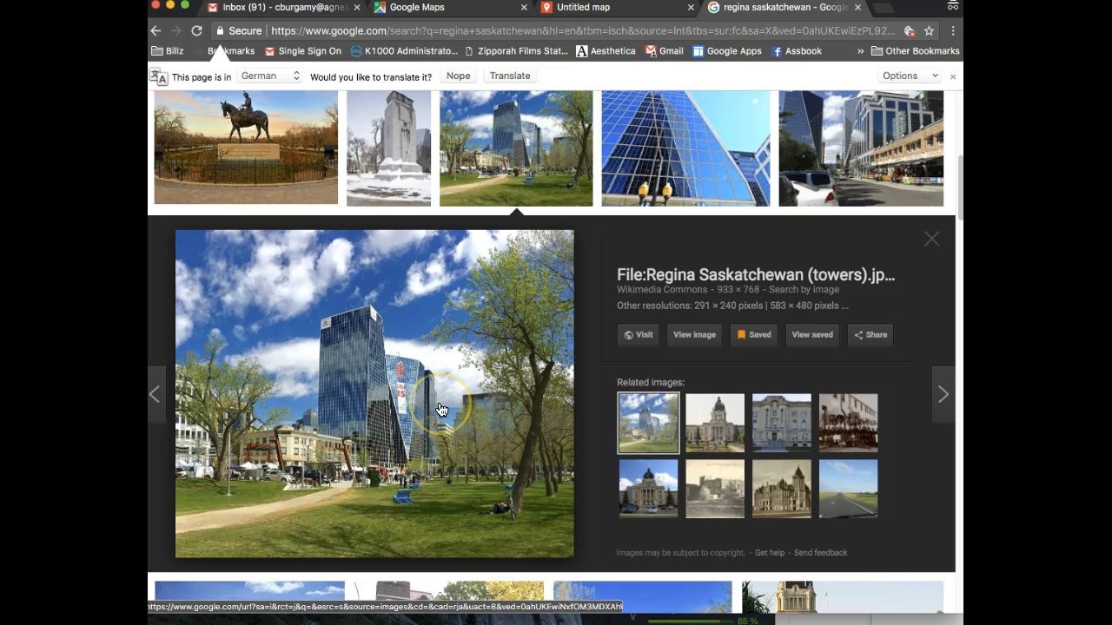
left_click(453, 409)
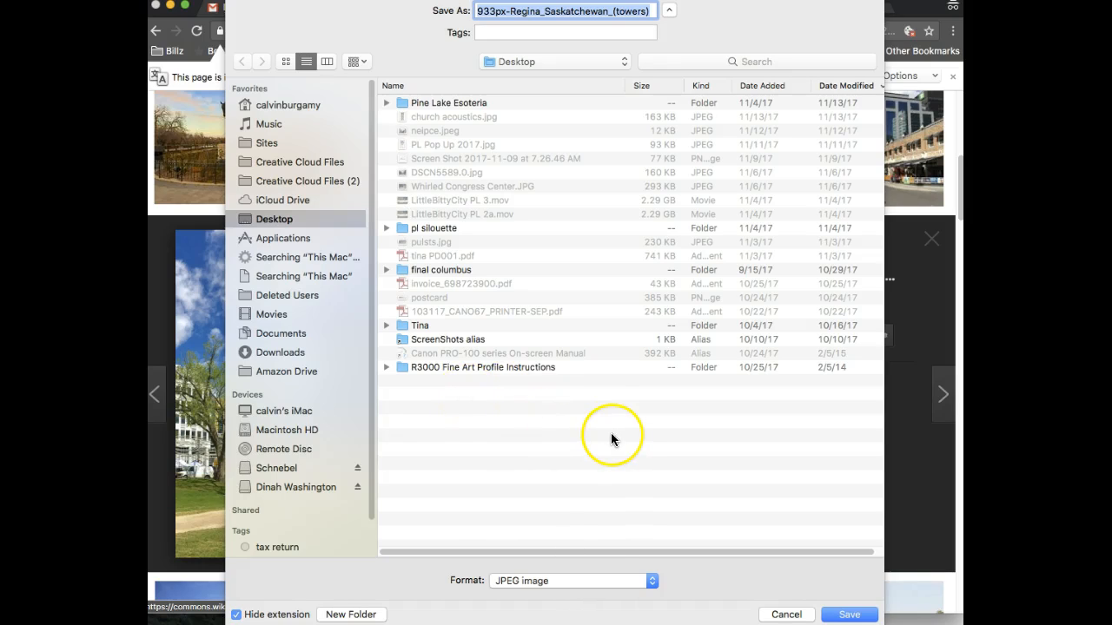
left_click(857, 615)
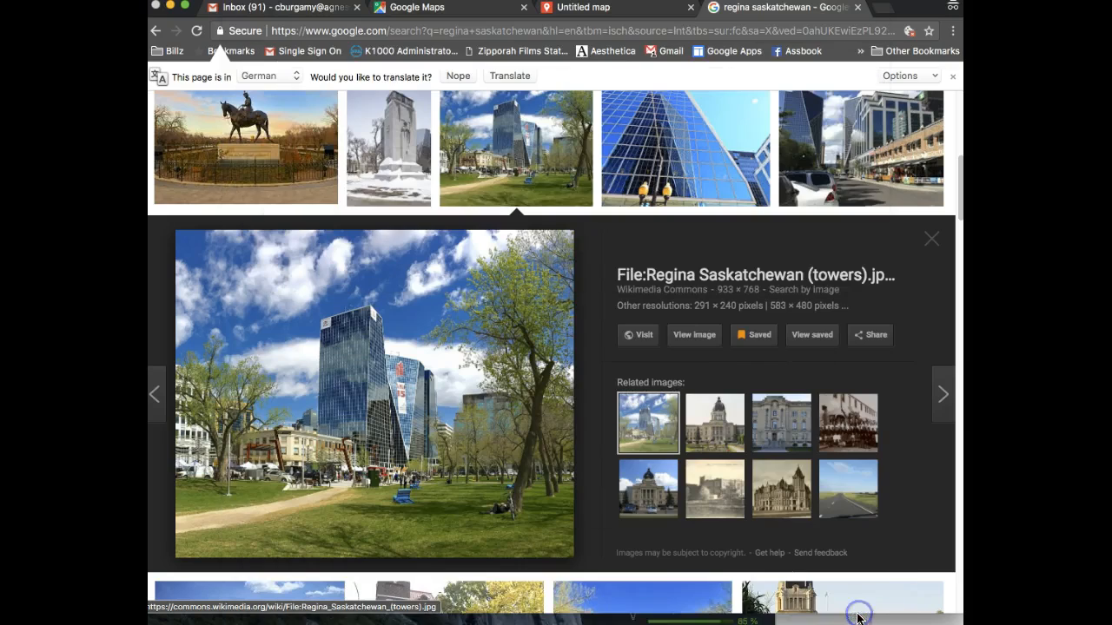
Back on the map, upload the saved towers photo to the Regina placemark
left_click(598, 10)
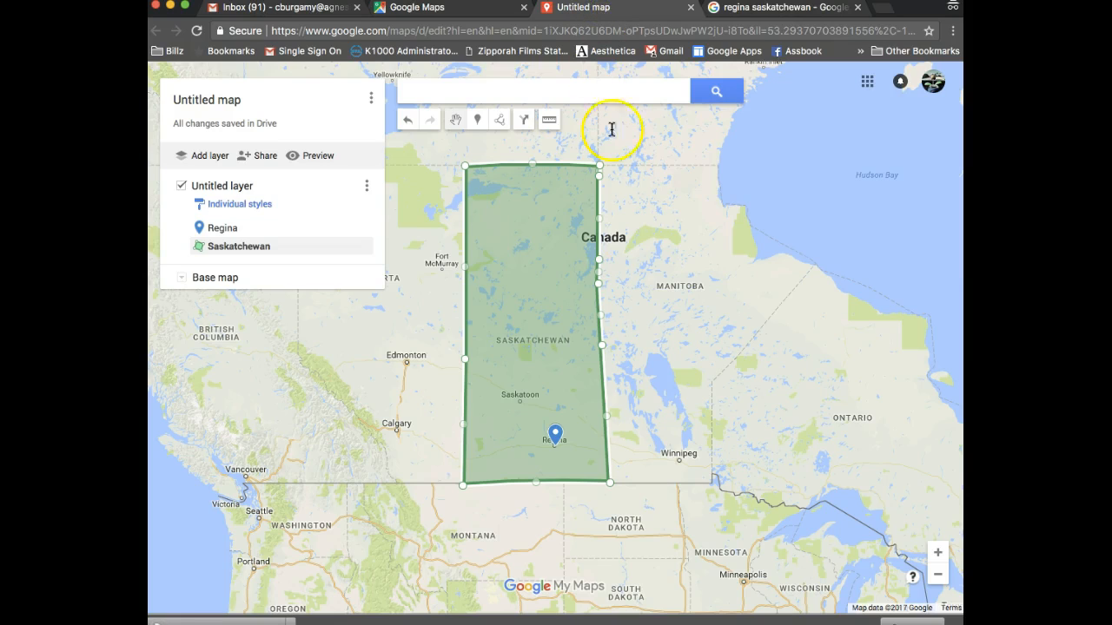
left_click(557, 438)
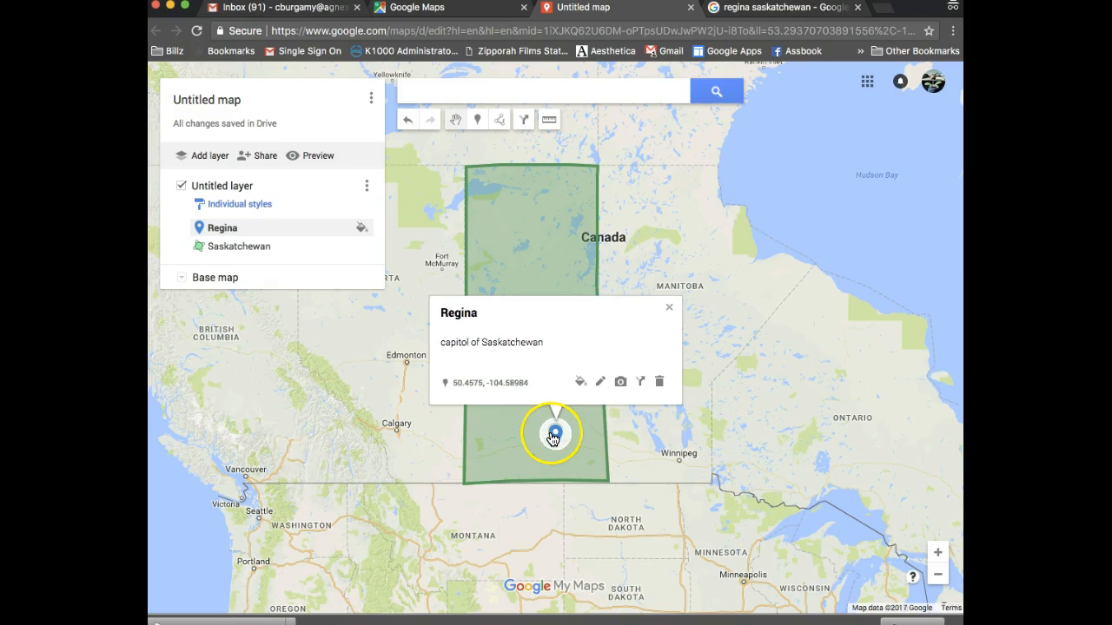
left_click(622, 385)
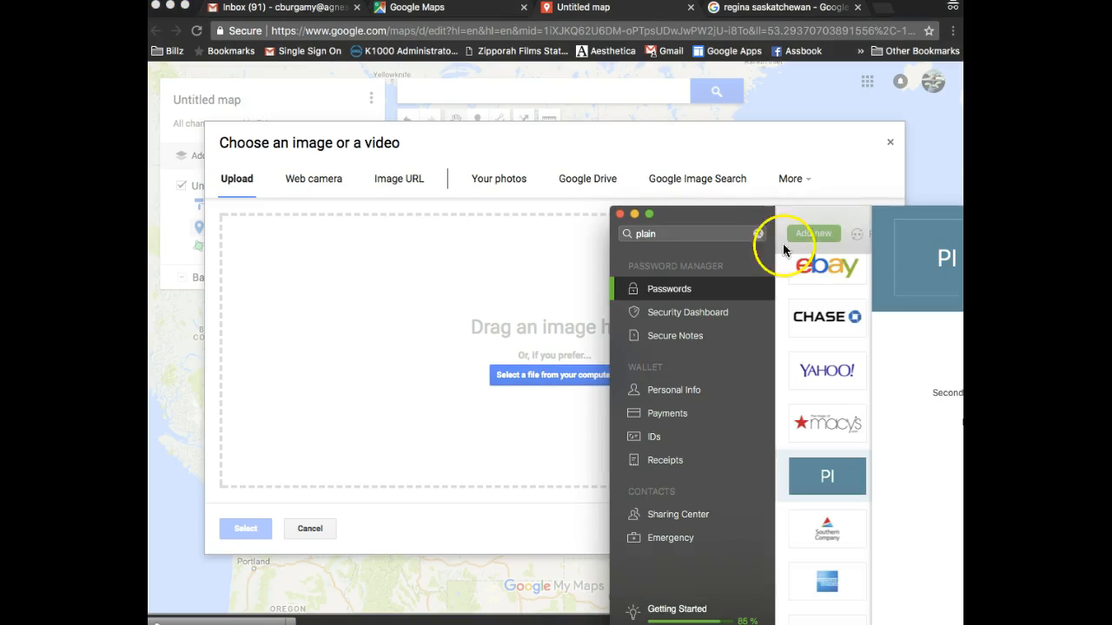
left_click(639, 216)
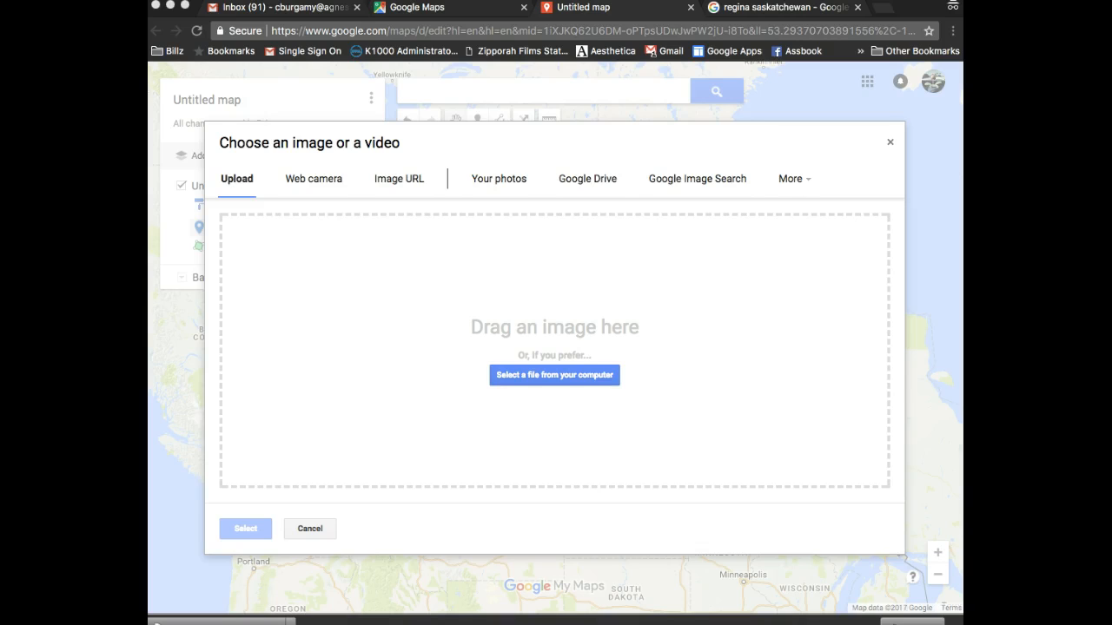
left_click_drag(955, 287, 532, 346)
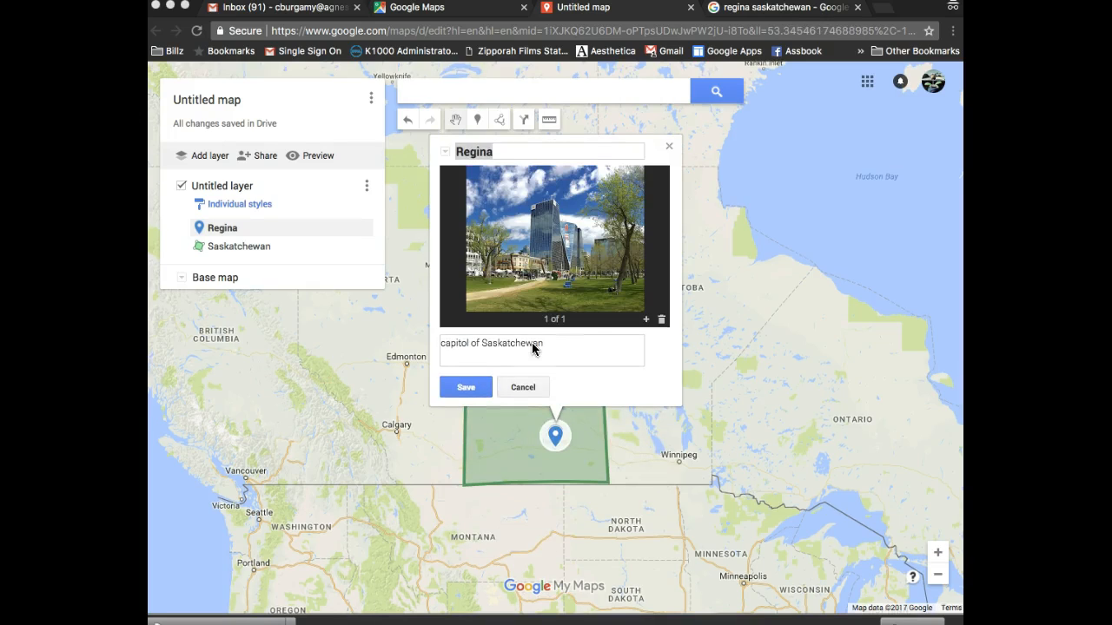
Save the Regina placemark with its attached towers photo
left_click(554, 362)
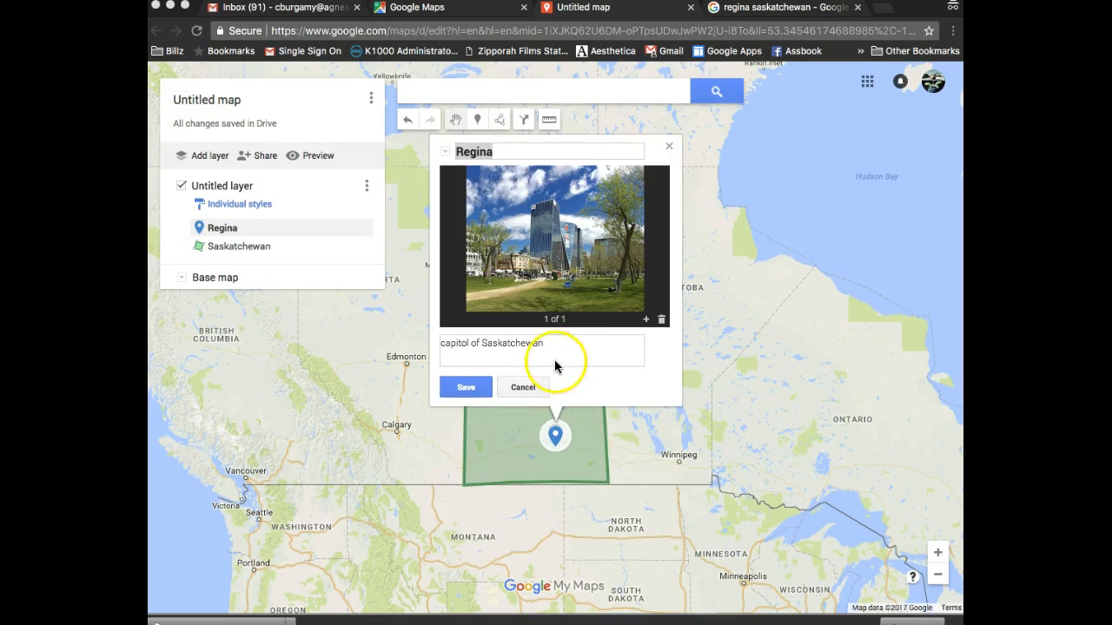
left_click(474, 388)
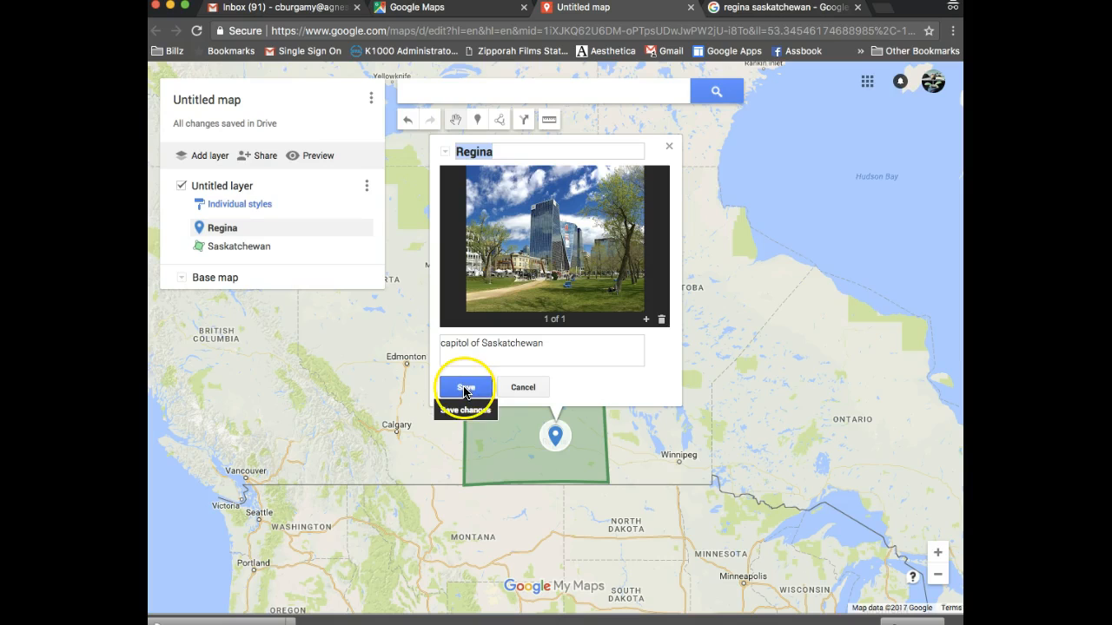
left_click(461, 390)
left_click(461, 396)
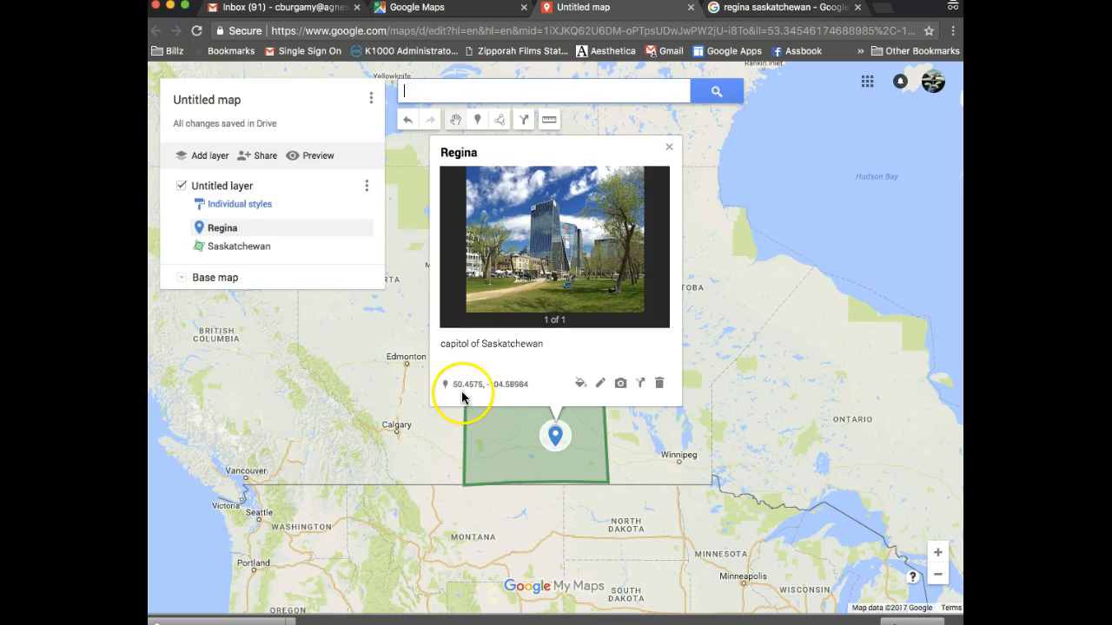
Change the placemark caption to 'skyline of Regina, Saskatchewan' and save it
left_click(599, 383)
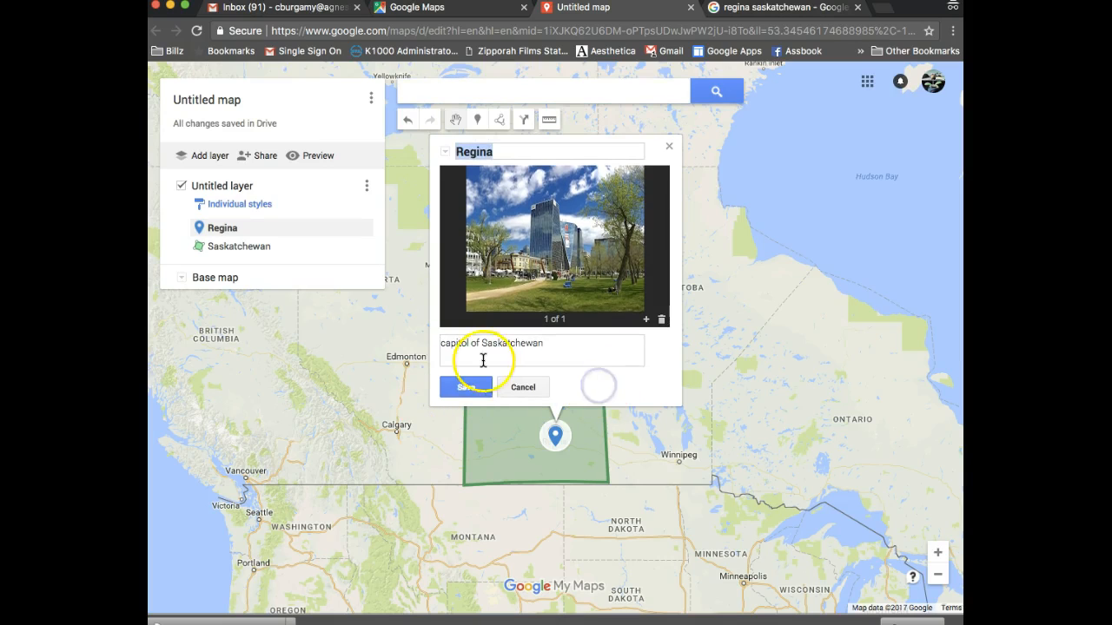
left_click(566, 347)
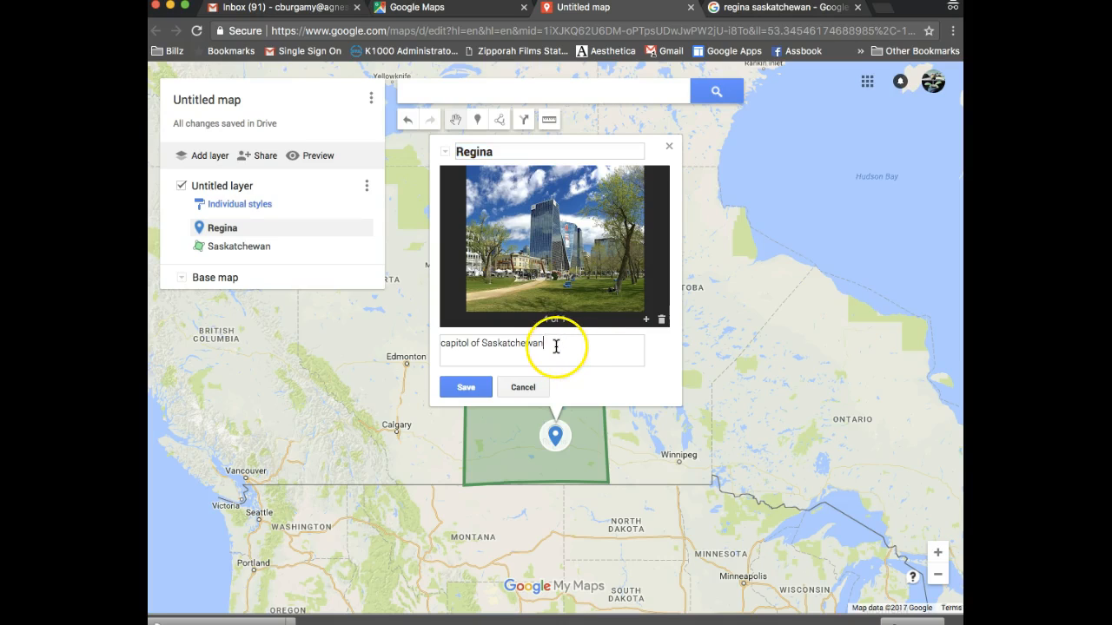
double_click(461, 343)
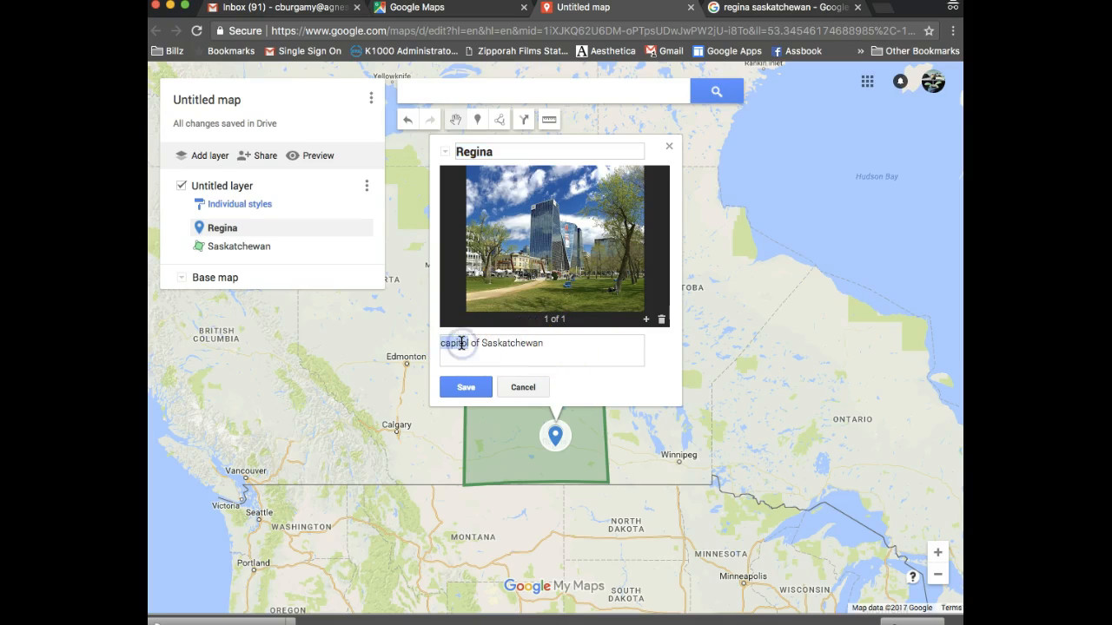
type("s")
type("kyline")
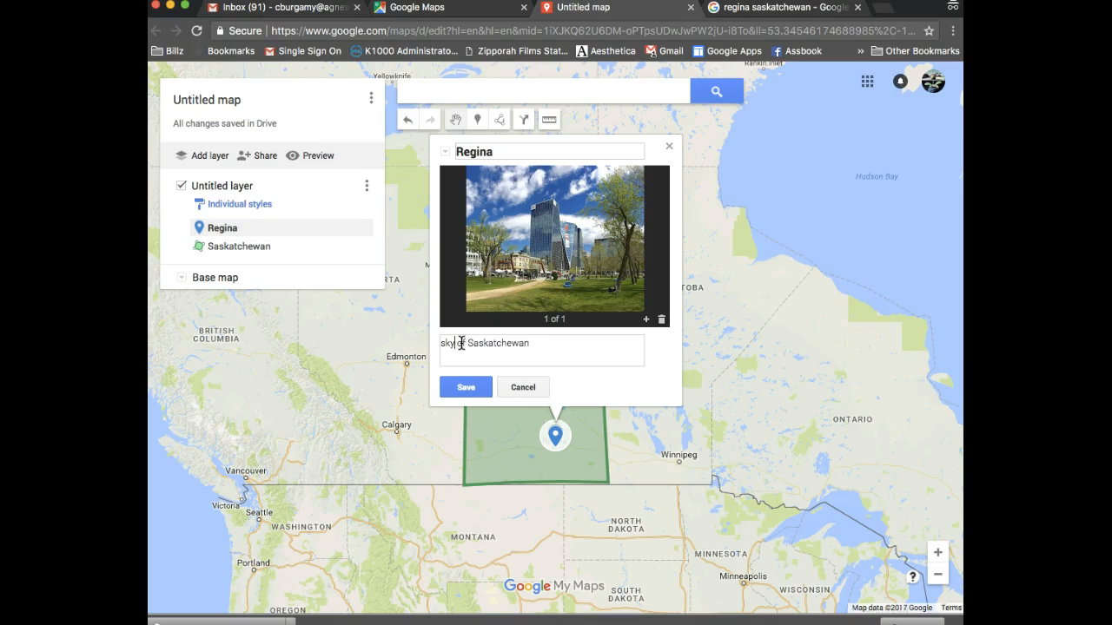
type(" of Regin")
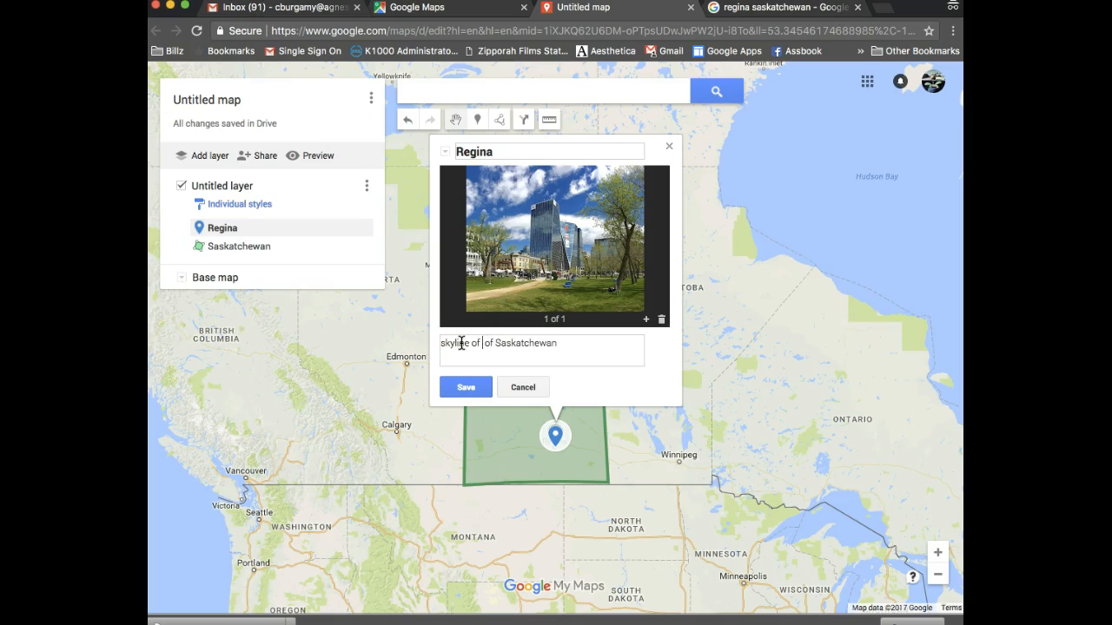
type("a,")
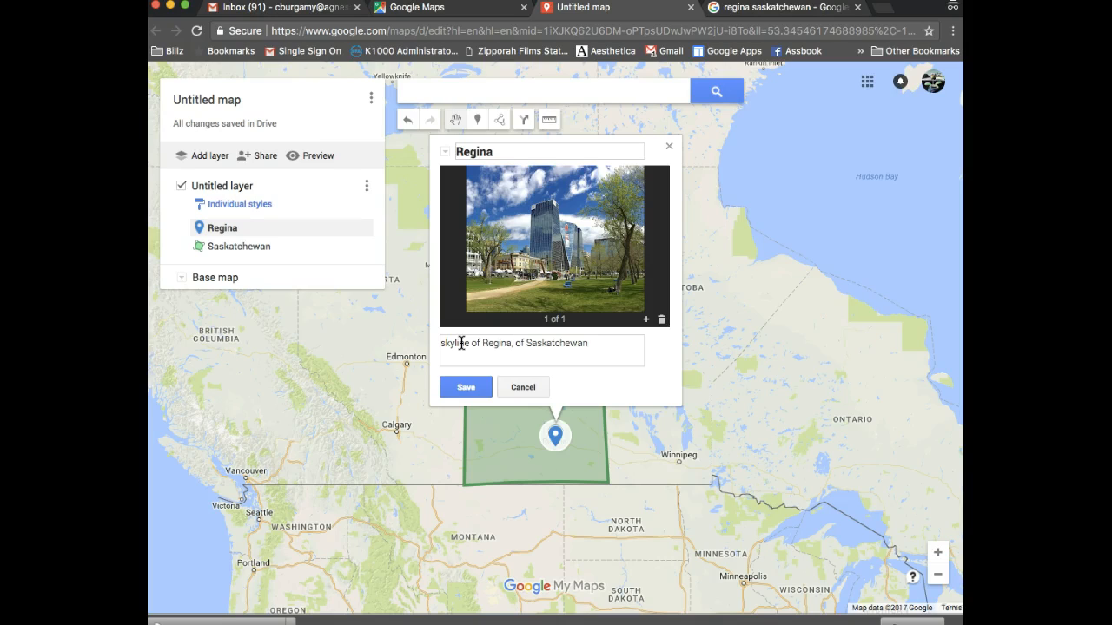
key("BackSpace")
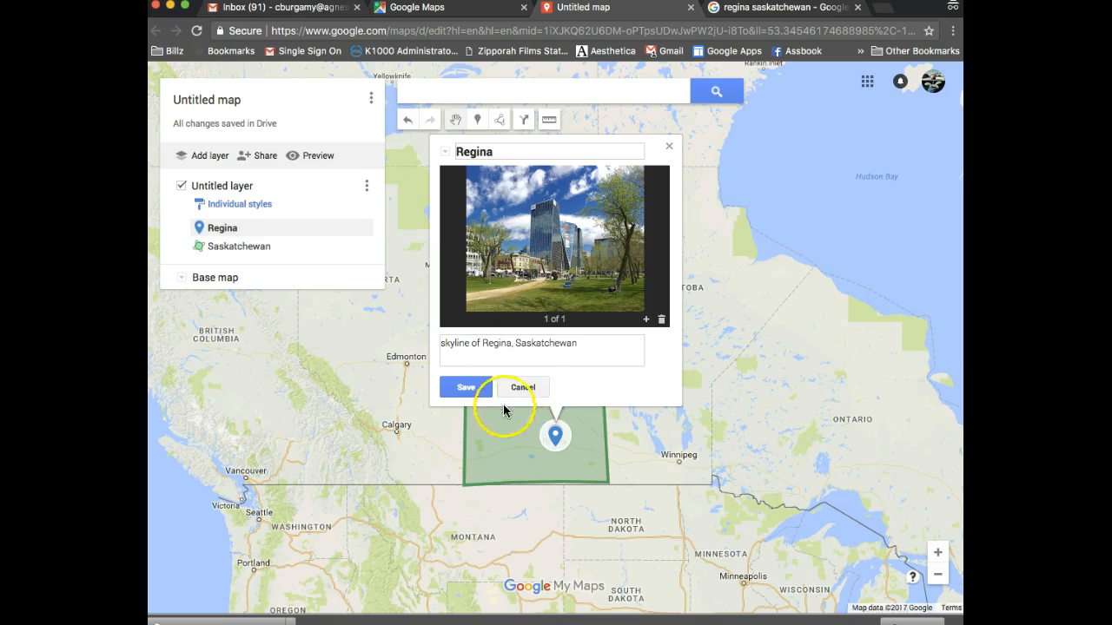
type(",")
left_click(487, 388)
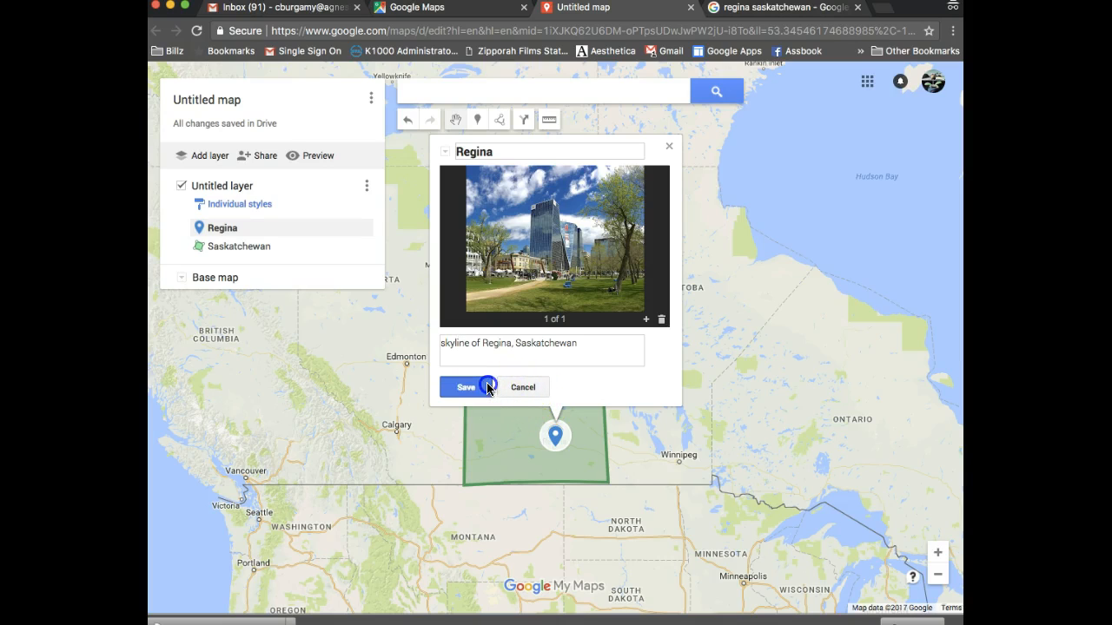
Close the placemark card and retitle the map 'Regina', saving the new title
left_click(668, 149)
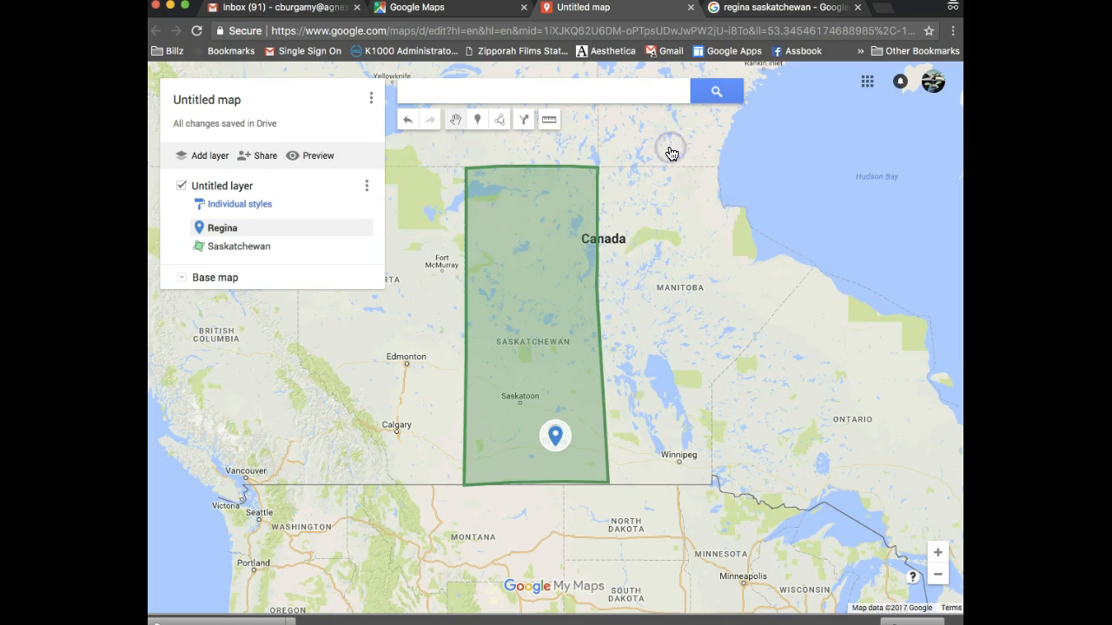
left_click(211, 103)
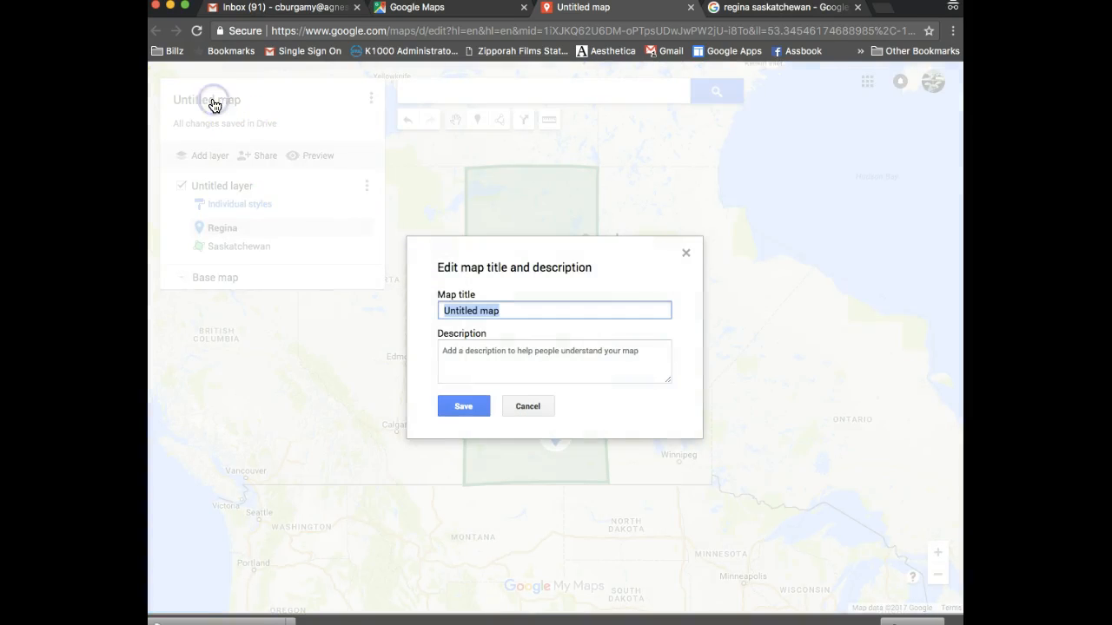
type("Regina")
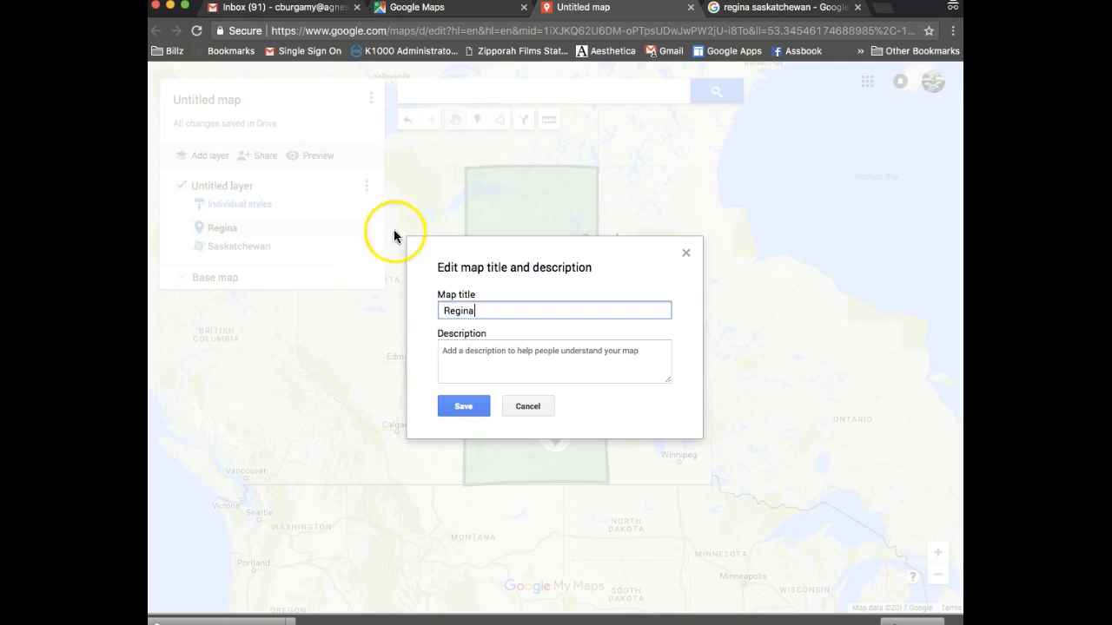
left_click(532, 360)
left_click(473, 410)
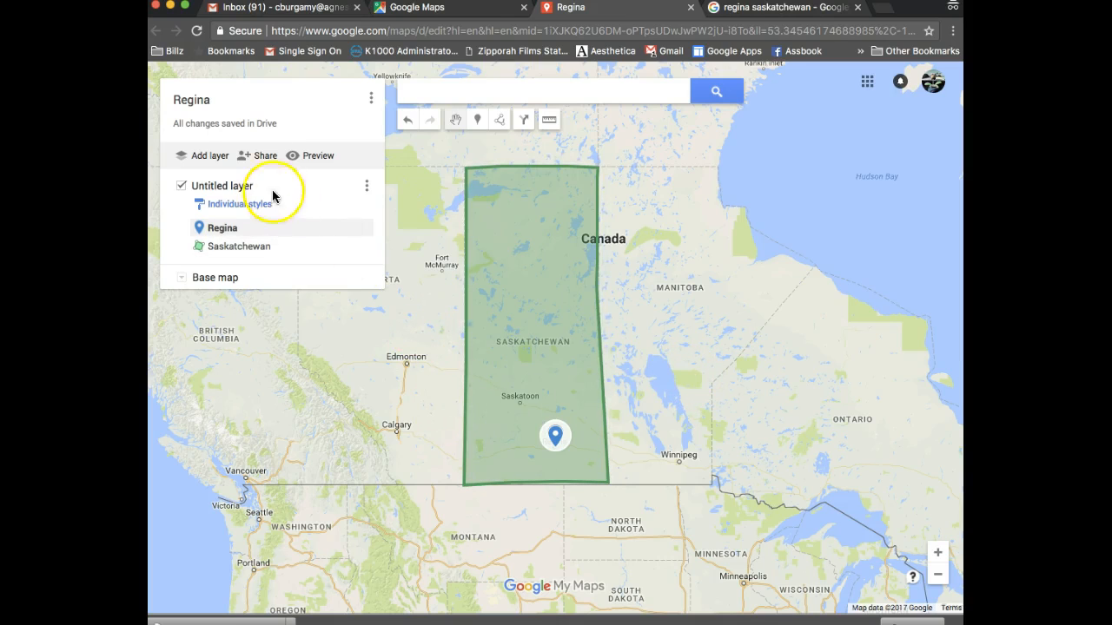
Set the map's link sharing to 'On - Agnes Scott College' so anyone there can find it
left_click(264, 158)
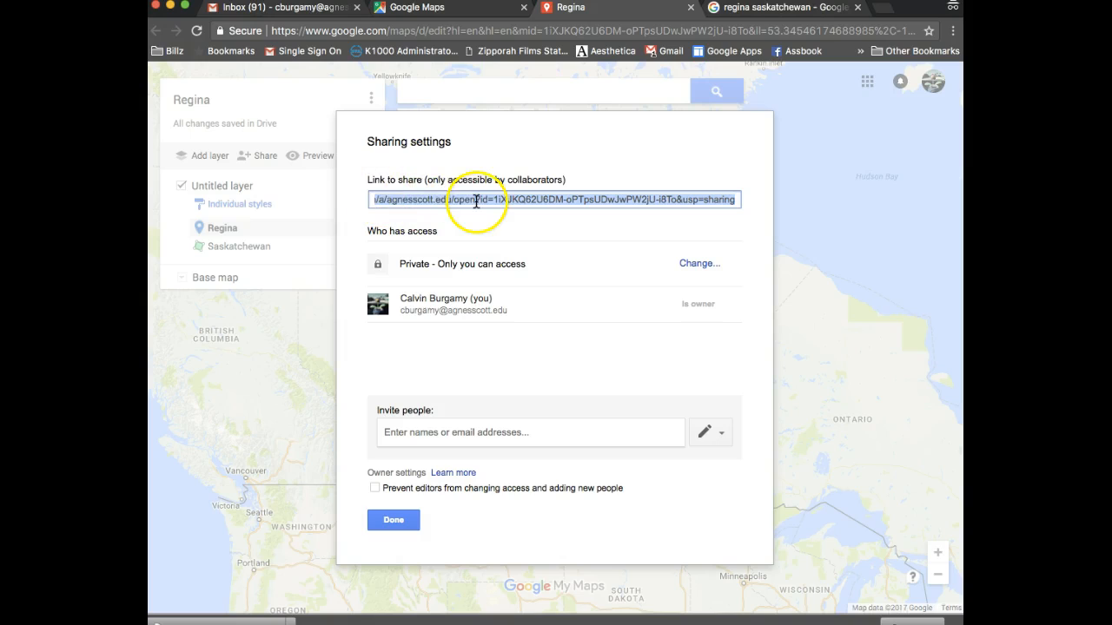
left_click(460, 439)
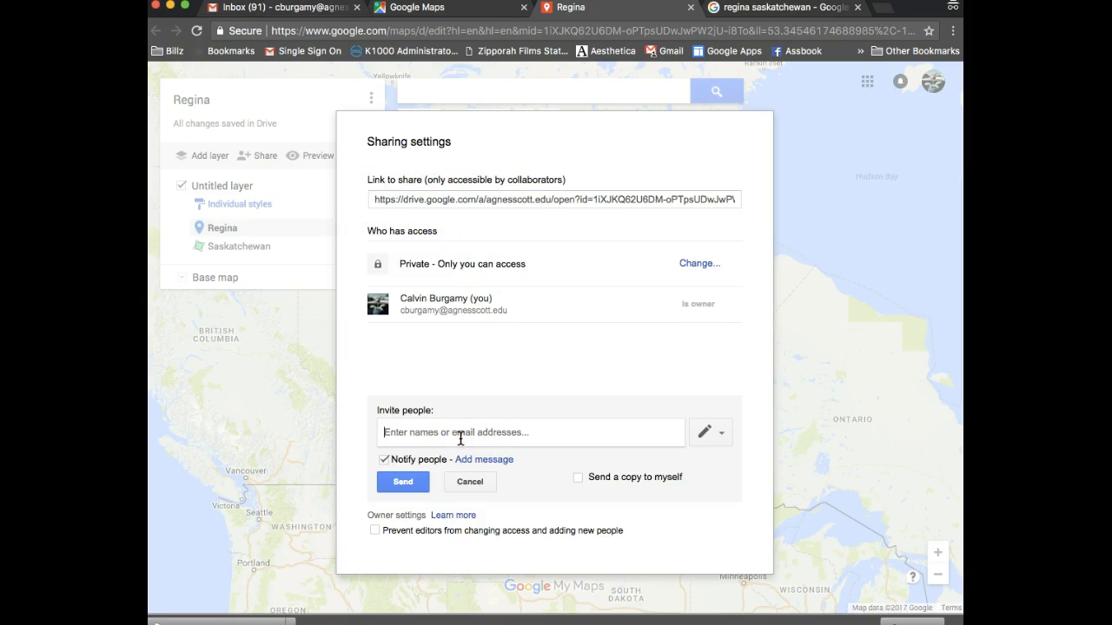
left_click(402, 492)
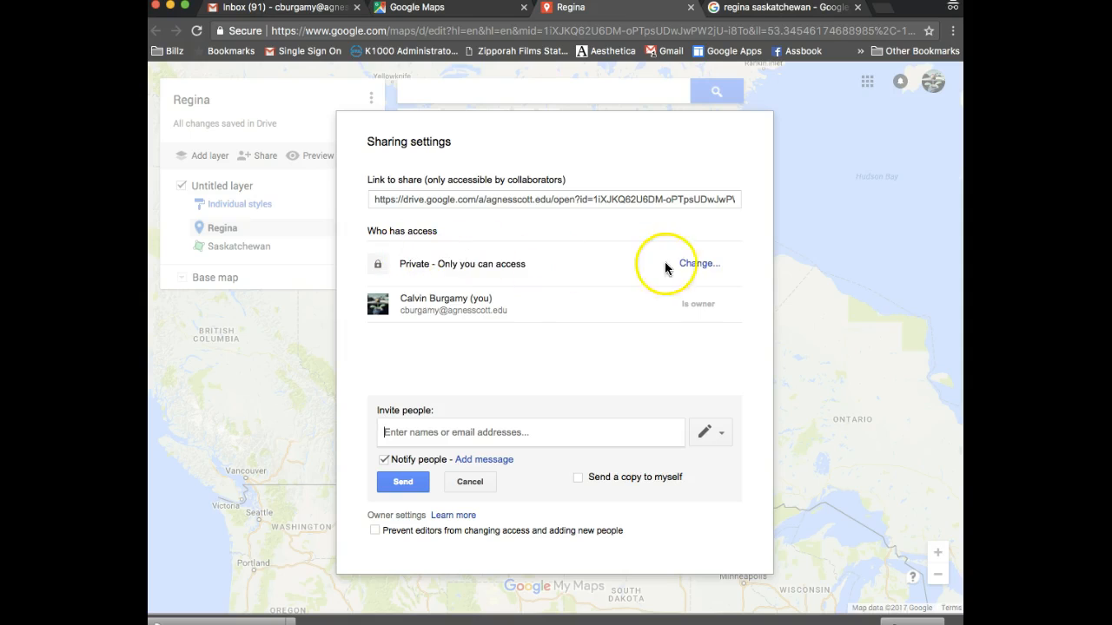
left_click(692, 264)
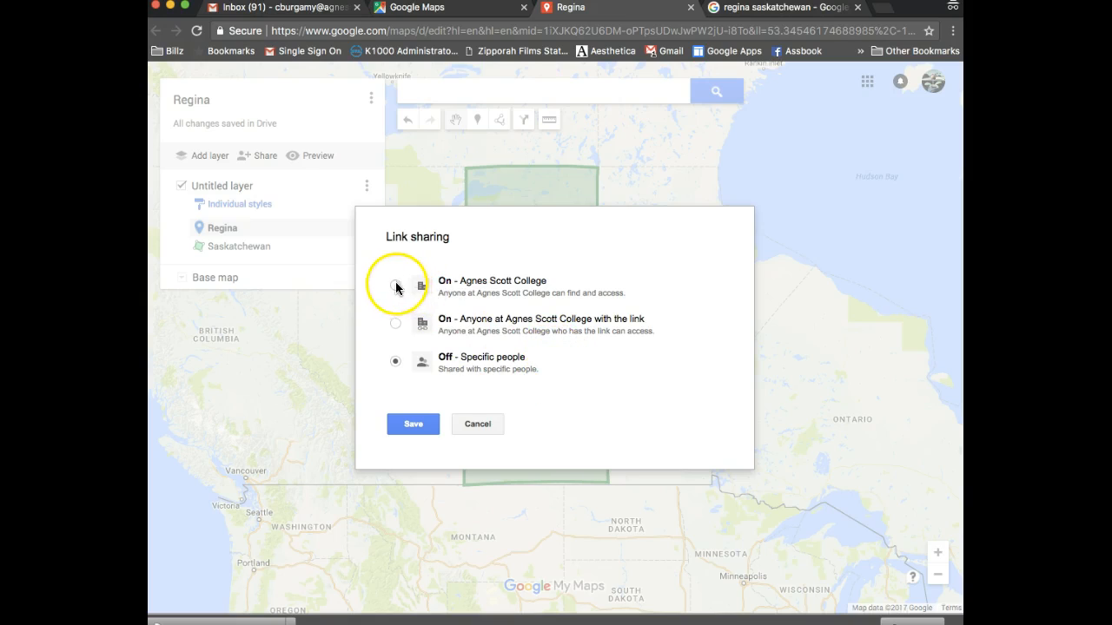
left_click(395, 286)
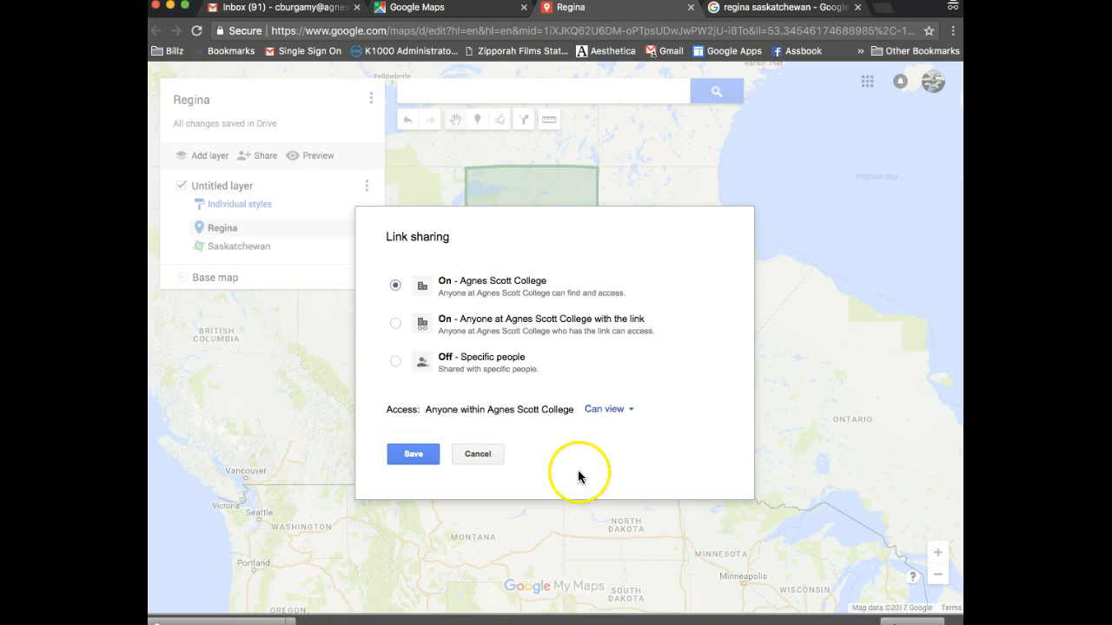
left_click(414, 458)
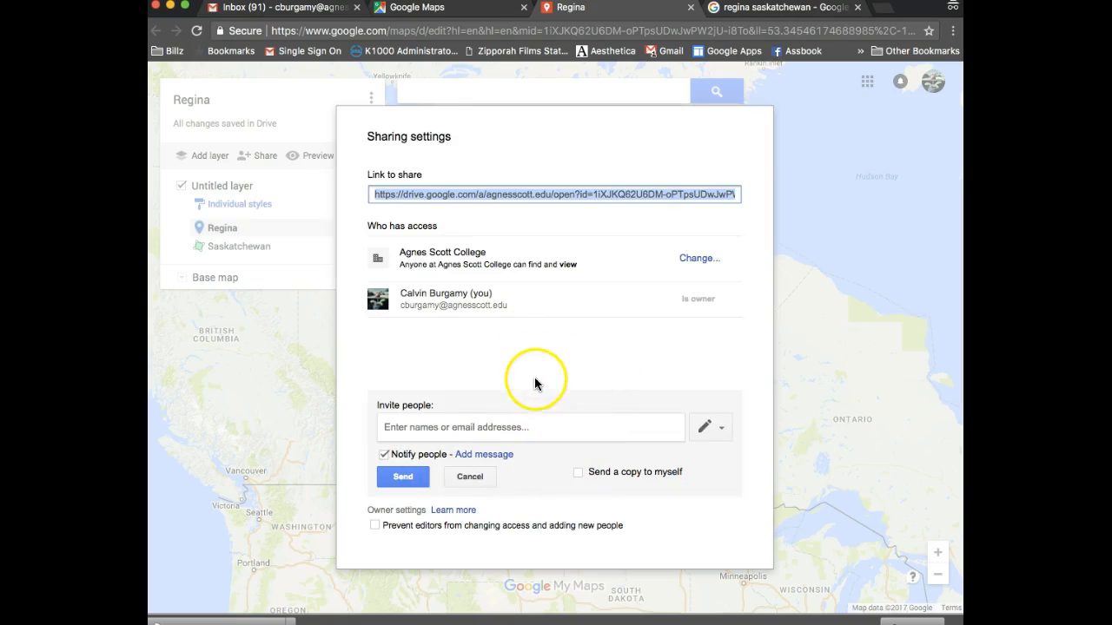
left_click(470, 476)
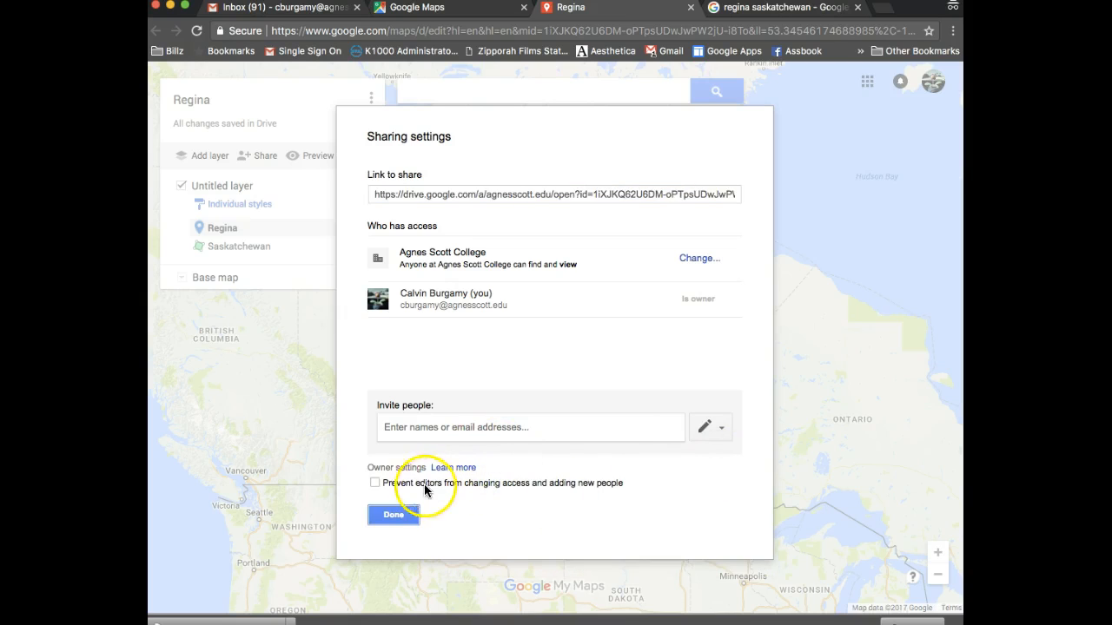
left_click(401, 516)
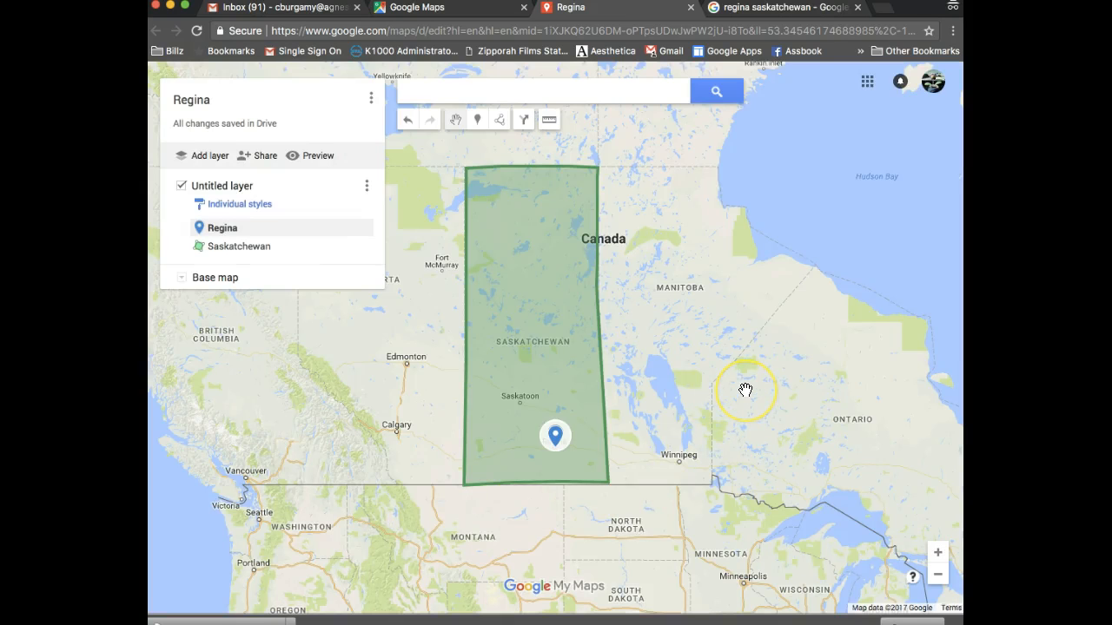